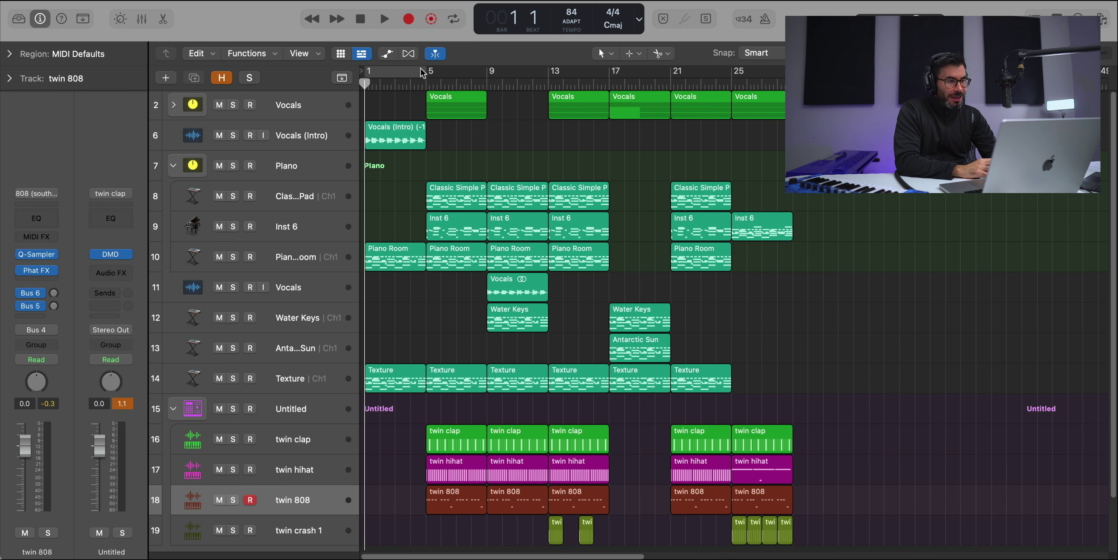
Set the cycle range to bars 5 through 9 and play the loop with the Vocals stack soloed
{"action": "left_click_drag", "start_coordinate": [420, 68], "coordinate": [488, 91]}
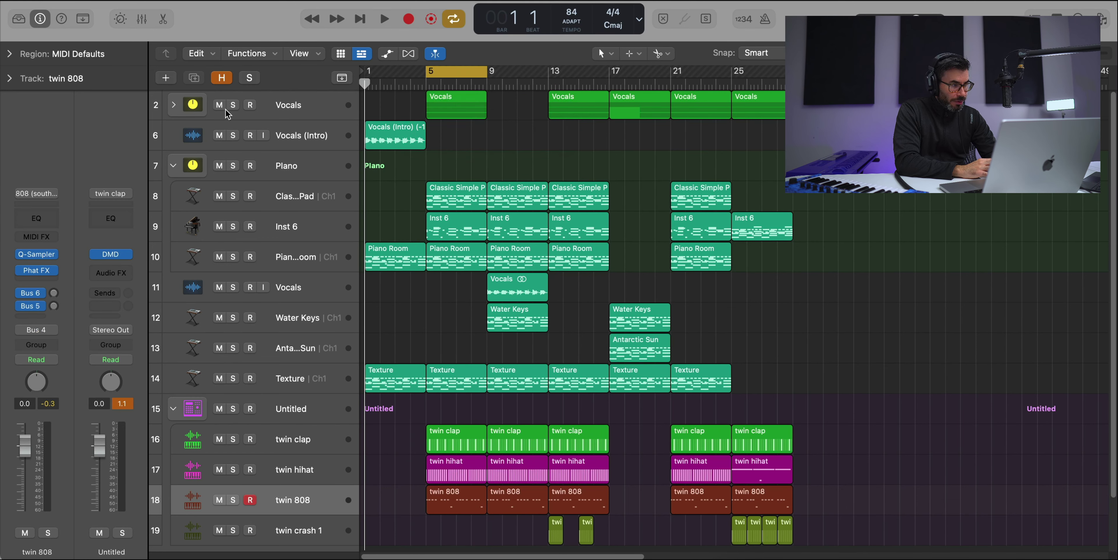
{"action": "left_click", "coordinate": [233, 106]}
{"action": "key", "text": "space"}
Expand the Vocals stack and listen to its three layered tracks over the looped bars
{"action": "left_click", "coordinate": [174, 105]}
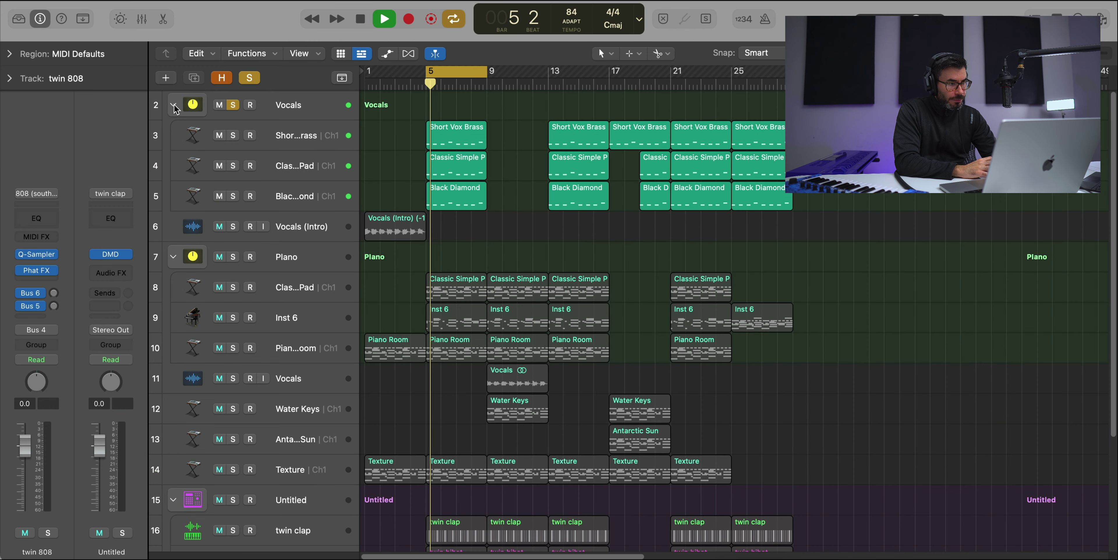
{"action": "key", "text": "super+Right"}
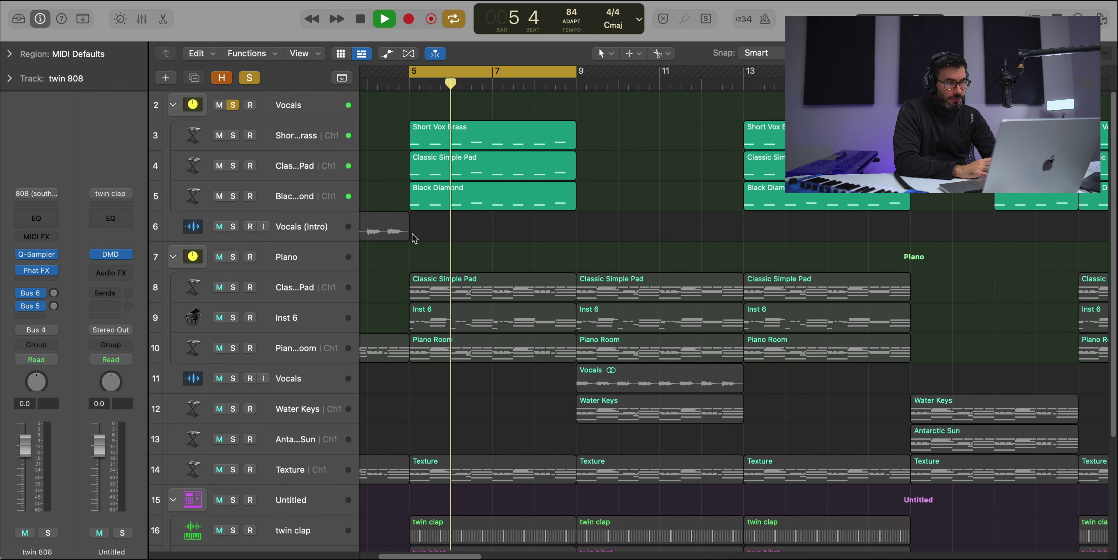
{"action": "scroll", "coordinate": [415, 239], "scroll_direction": "left", "scroll_amount": 4}
{"action": "scroll", "coordinate": [499, 260], "scroll_direction": "up", "scroll_amount": 3}
{"action": "scroll", "coordinate": [503, 264], "scroll_direction": "up", "scroll_amount": 2}
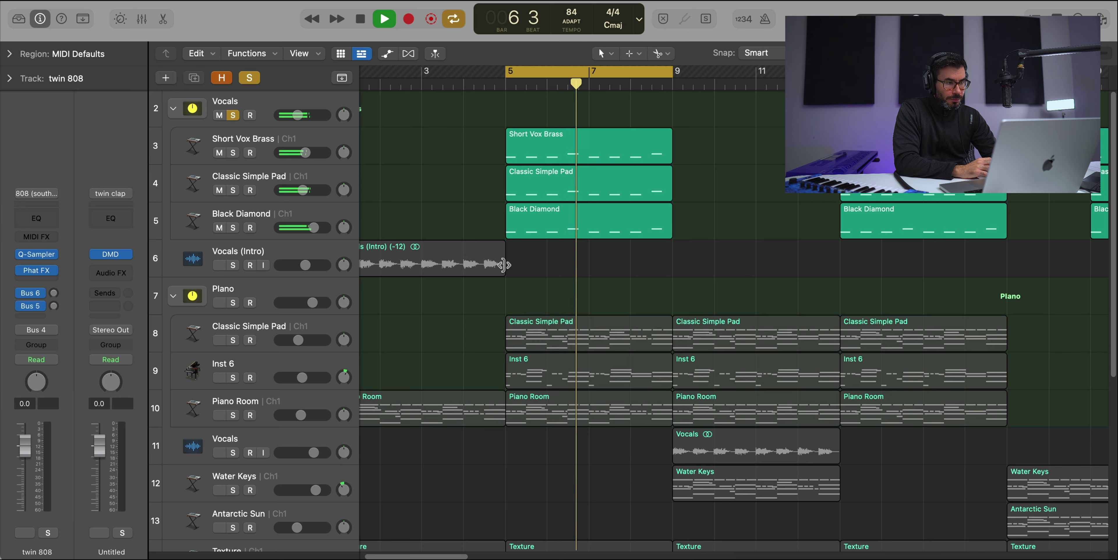
{"action": "scroll", "coordinate": [497, 253], "scroll_direction": "right", "scroll_amount": 2}
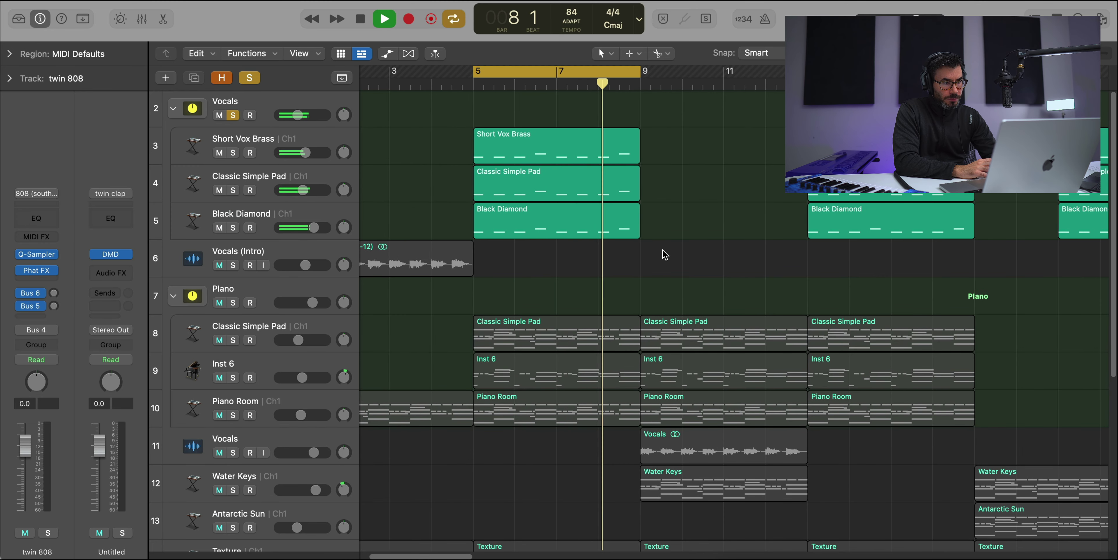
{"action": "key", "text": "space"}
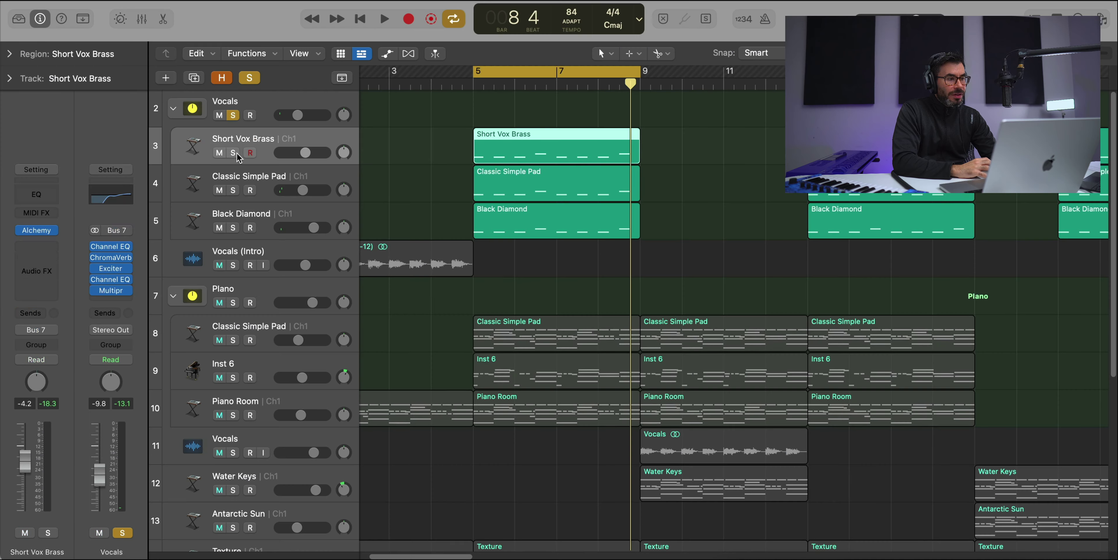
Play the soloed Short Vox Brass region in the Piano Roll and examine its Alchemy preset
{"action": "left_click", "coordinate": [233, 153]}
{"action": "double_click", "coordinate": [499, 152]}
{"action": "key", "text": "space"}
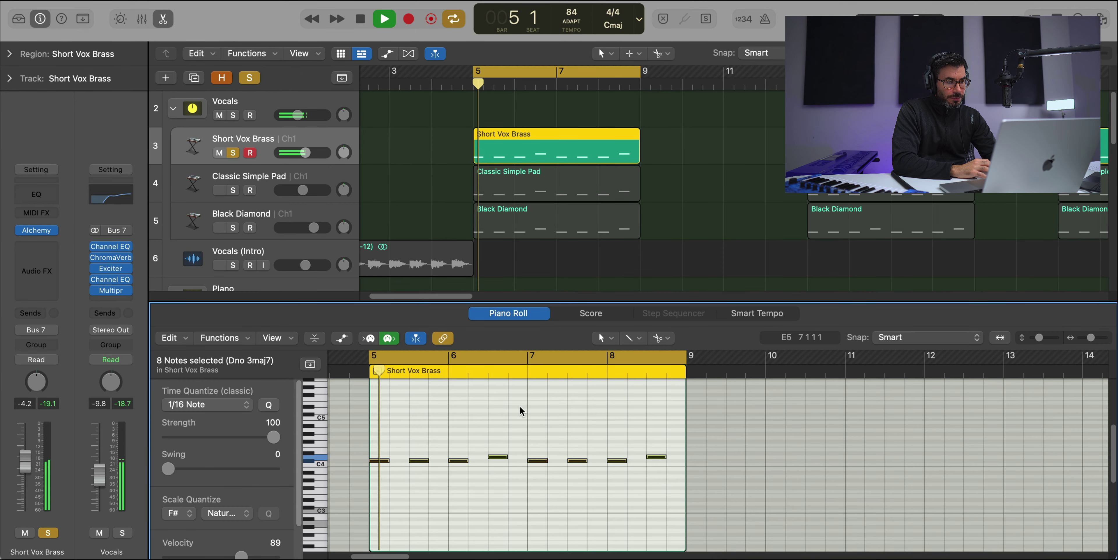
{"action": "scroll", "coordinate": [502, 430], "scroll_direction": "up", "scroll_amount": 3}
{"action": "scroll", "coordinate": [502, 429], "scroll_direction": "left", "scroll_amount": 2}
{"action": "scroll", "coordinate": [501, 428], "scroll_direction": "left", "scroll_amount": 1}
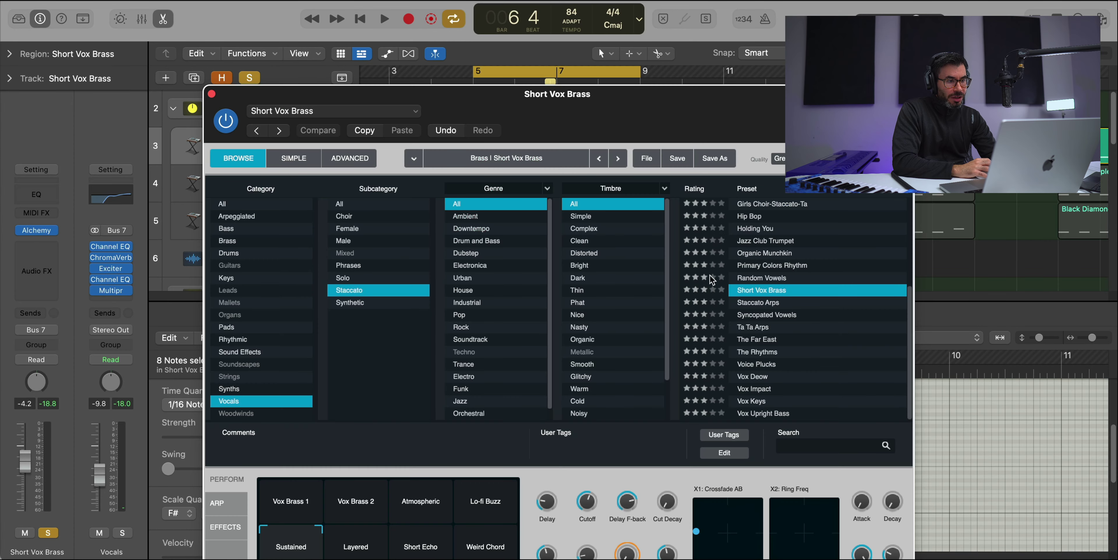
{"action": "left_click_drag", "start_coordinate": [660, 120], "coordinate": [641, 28]}
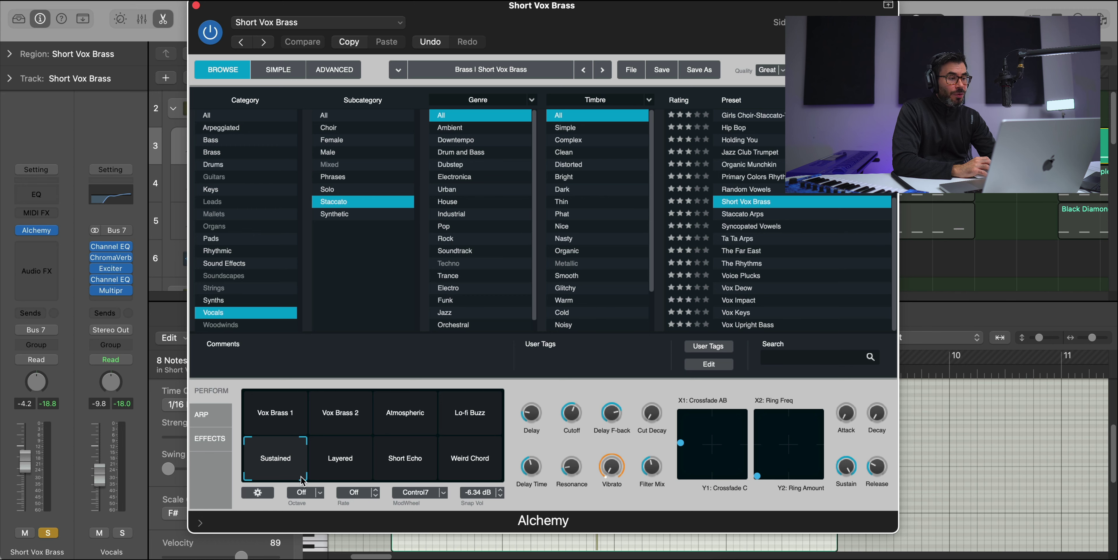
{"action": "left_click", "coordinate": [196, 5]}
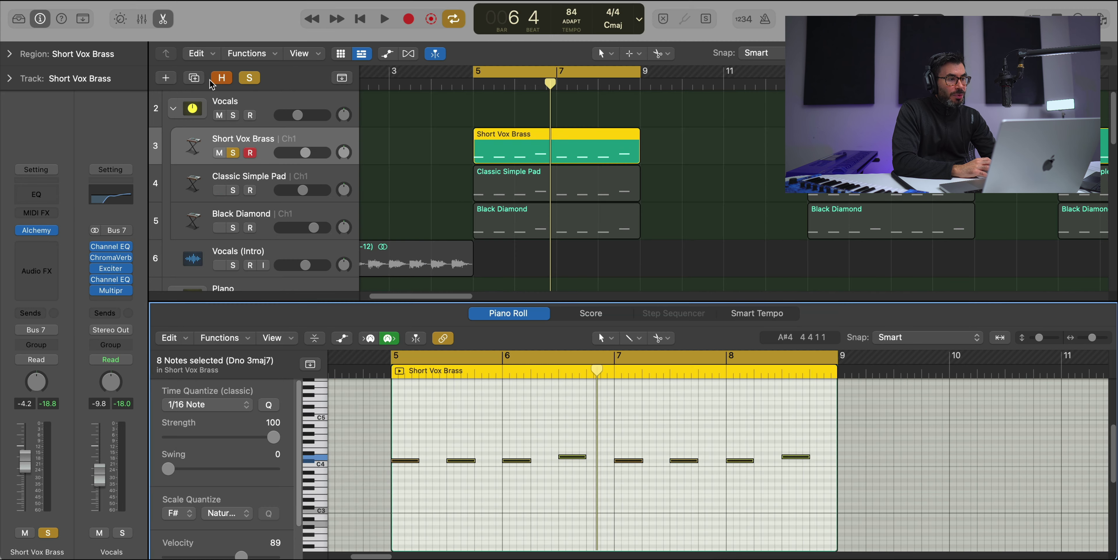
Listen to the Classic Simple Pad track soloed with its notes displayed, and open its Alchemy instrument
{"action": "left_click", "coordinate": [238, 193]}
{"action": "key", "text": "space"}
{"action": "left_click", "coordinate": [530, 192]}
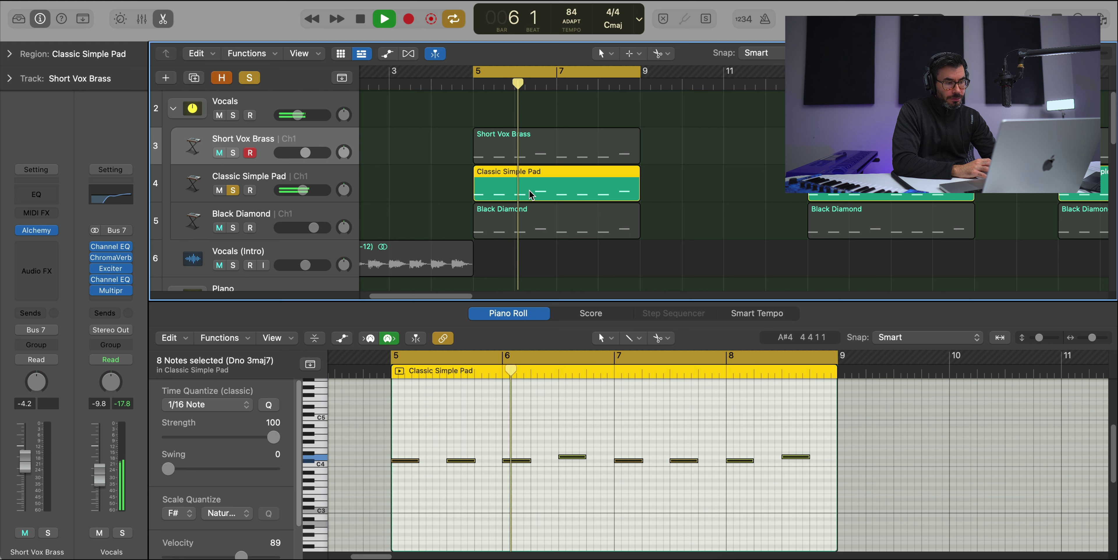
{"action": "key", "text": "space"}
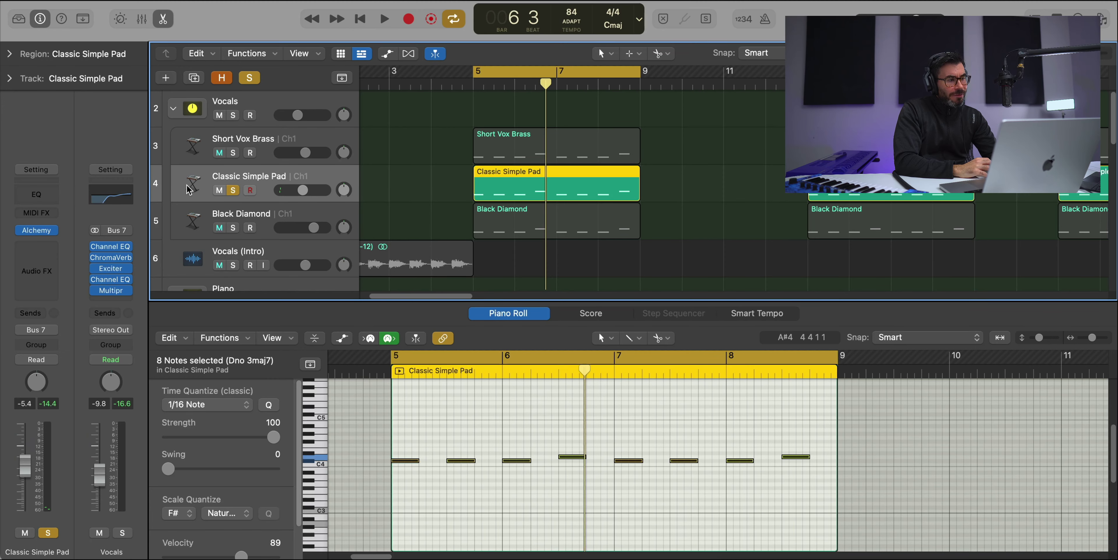
{"action": "left_click", "coordinate": [38, 230]}
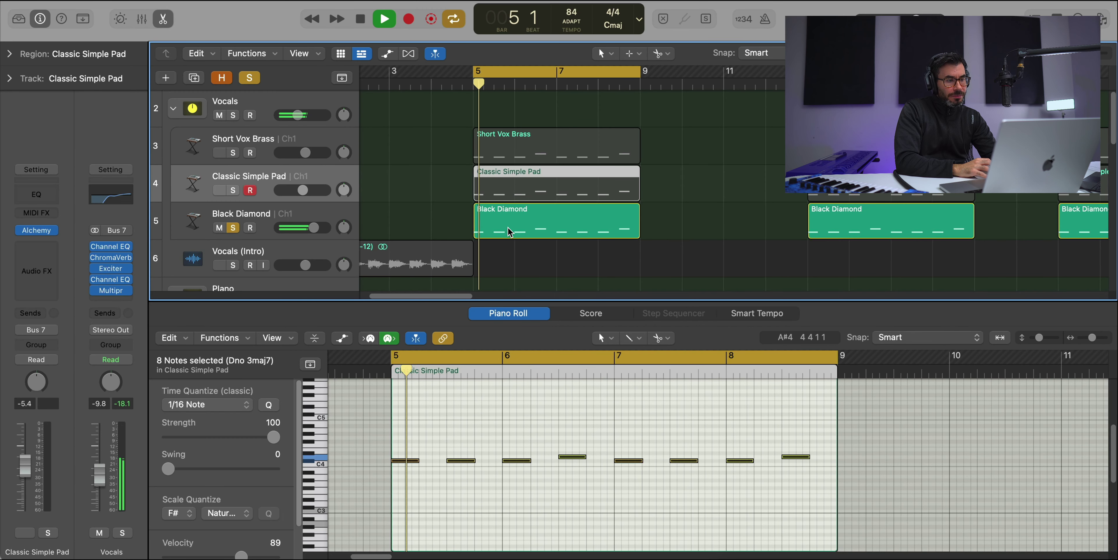
Show the notes of the soloed Black Diamond region and open the track's Alchemy instrument
{"action": "left_click", "coordinate": [510, 232]}
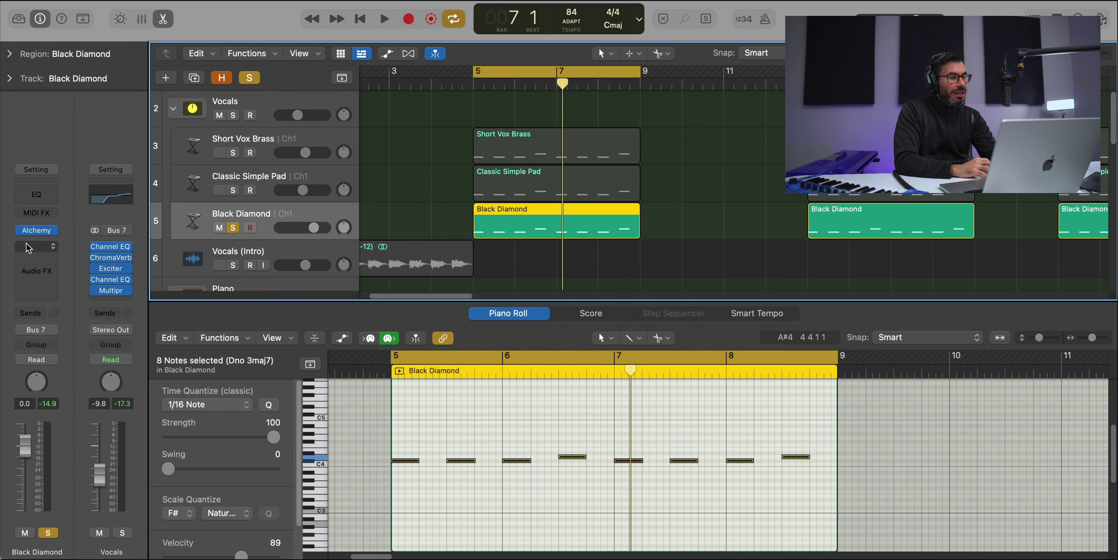
{"action": "left_click", "coordinate": [37, 231]}
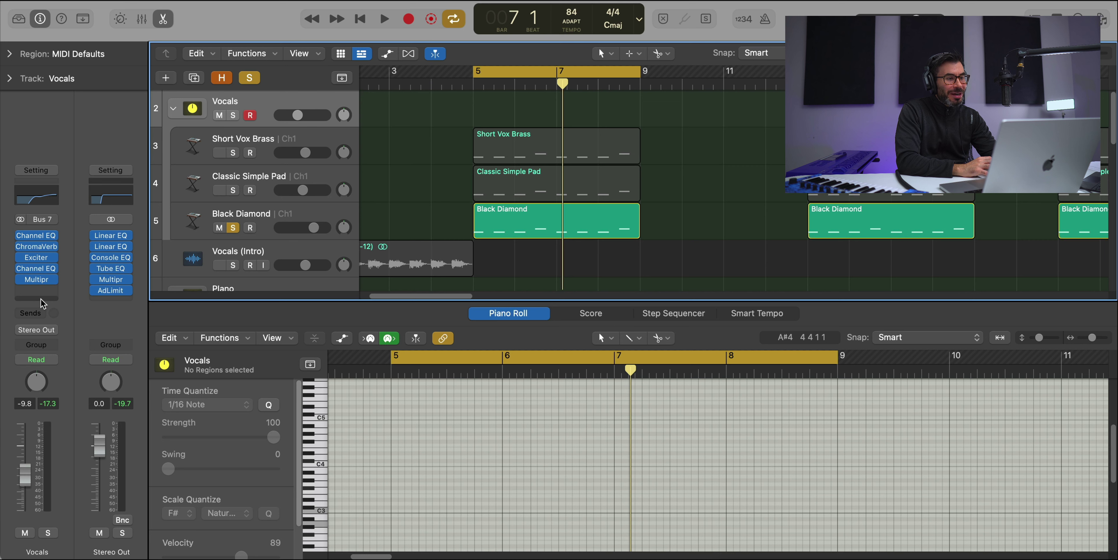
Switch the solo from Black Diamond to the whole Vocals stack and play it with its effects bypassed
{"action": "left_click", "coordinate": [237, 228]}
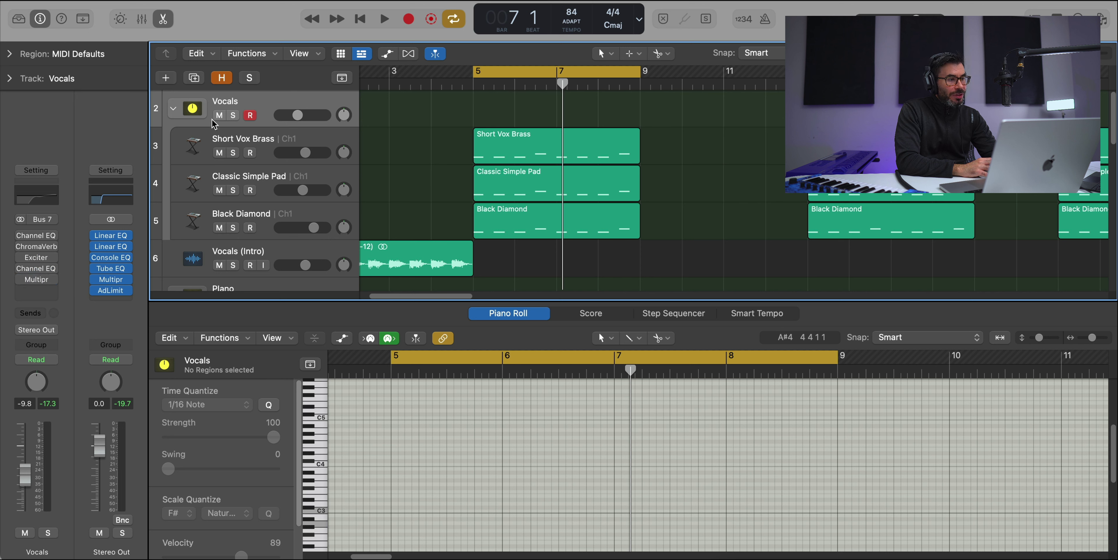
{"action": "left_click", "coordinate": [232, 115]}
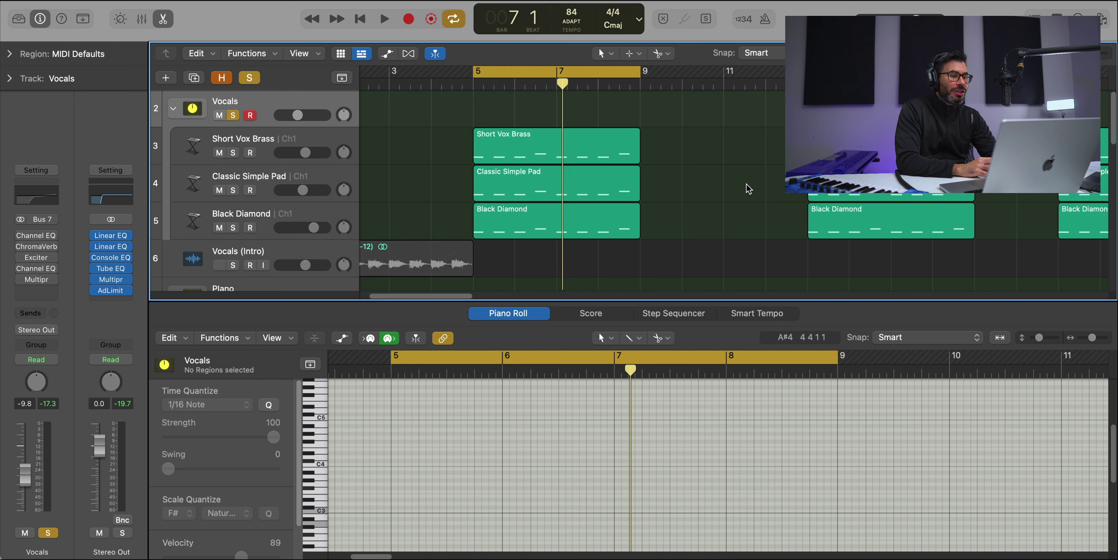
{"action": "key", "text": "space"}
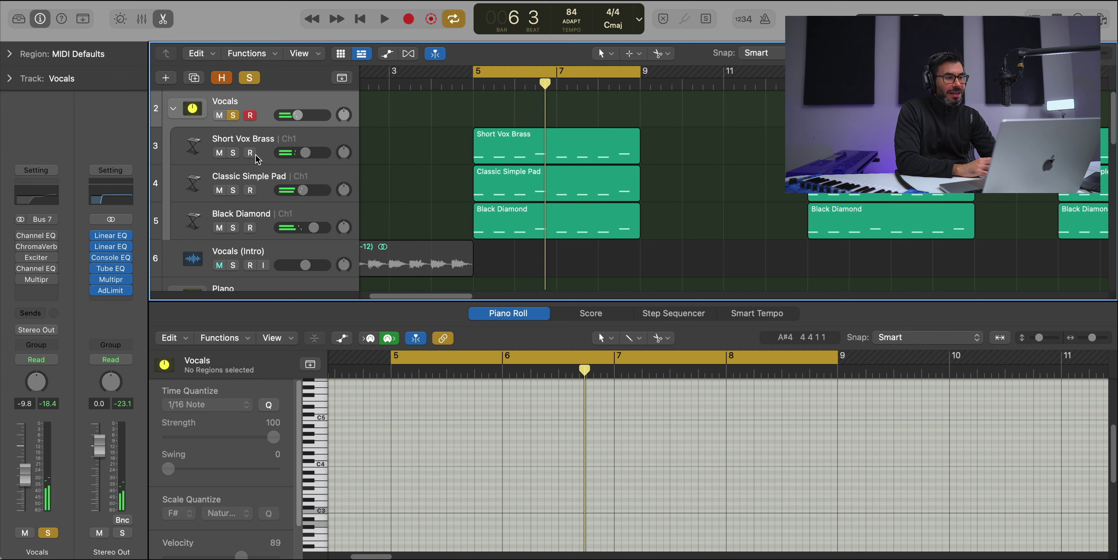
Enable the first Channel EQ on the Vocals stack, comparing it on and off during playback
{"action": "left_click", "coordinate": [47, 236]}
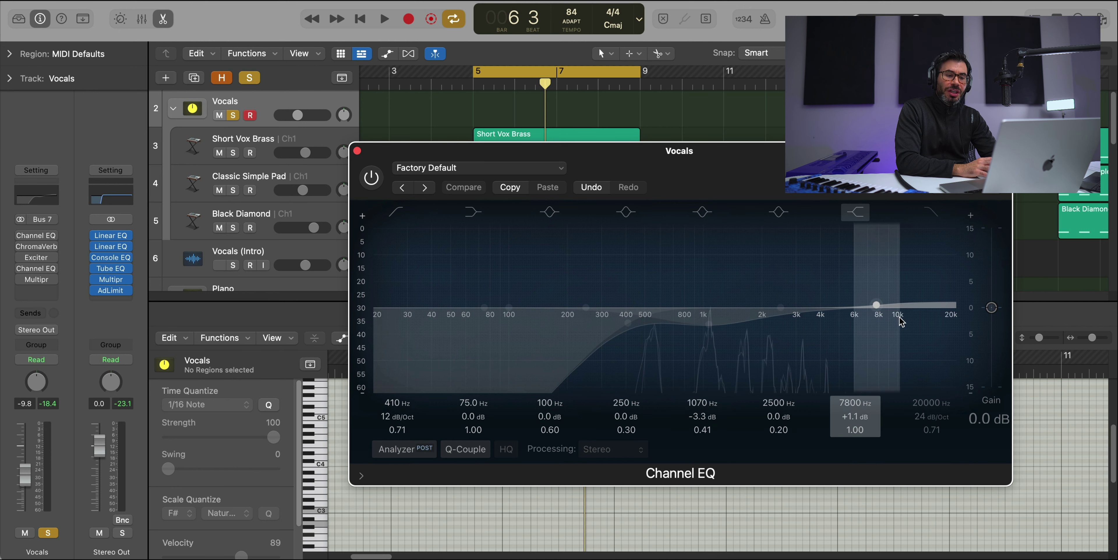
{"action": "left_click", "coordinate": [376, 179]}
{"action": "key", "text": "space"}
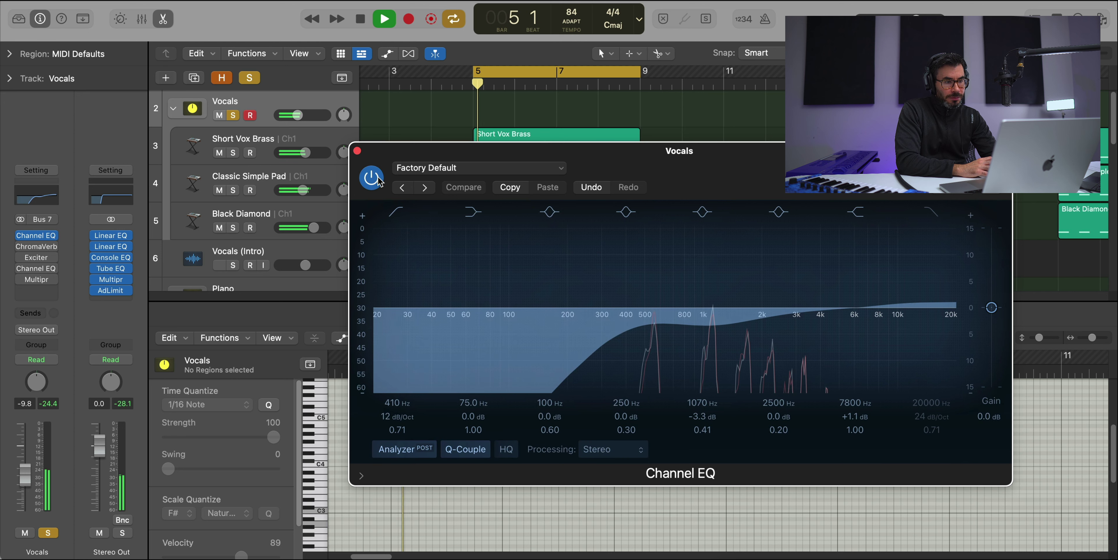
{"action": "left_click", "coordinate": [371, 178]}
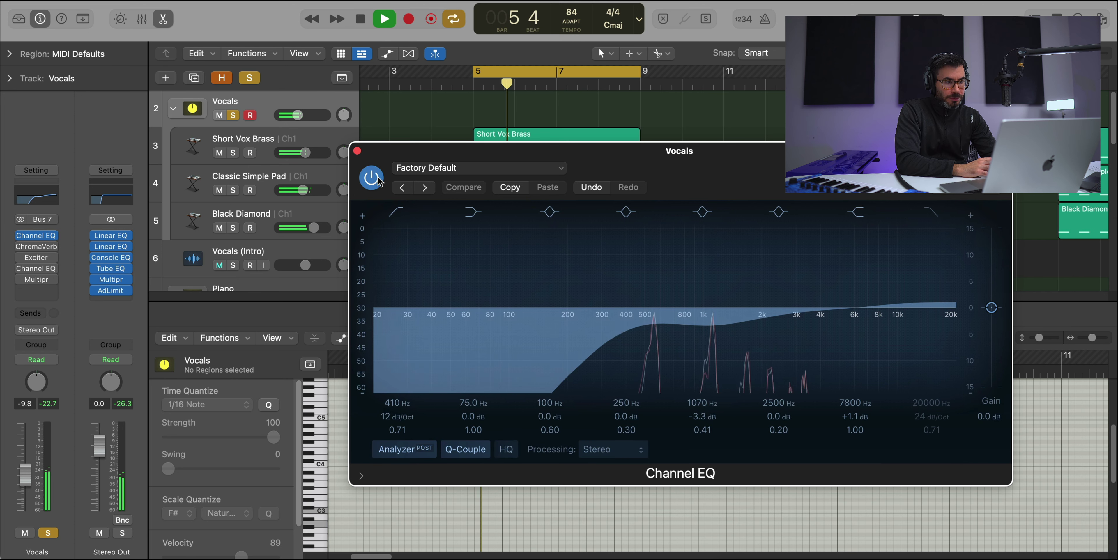
{"action": "left_click", "coordinate": [371, 178]}
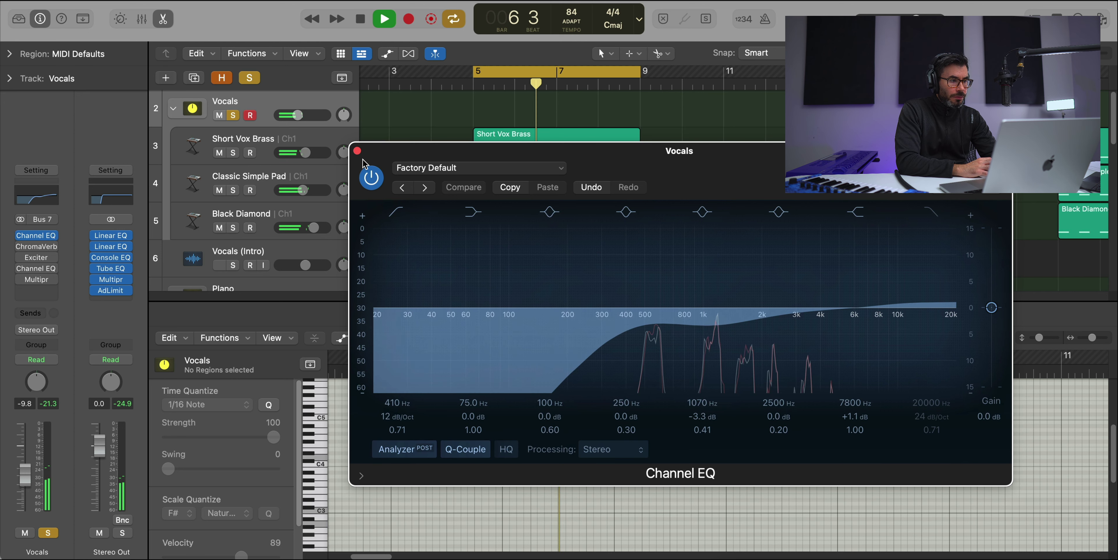
{"action": "left_click", "coordinate": [356, 151]}
{"action": "key", "text": "space"}
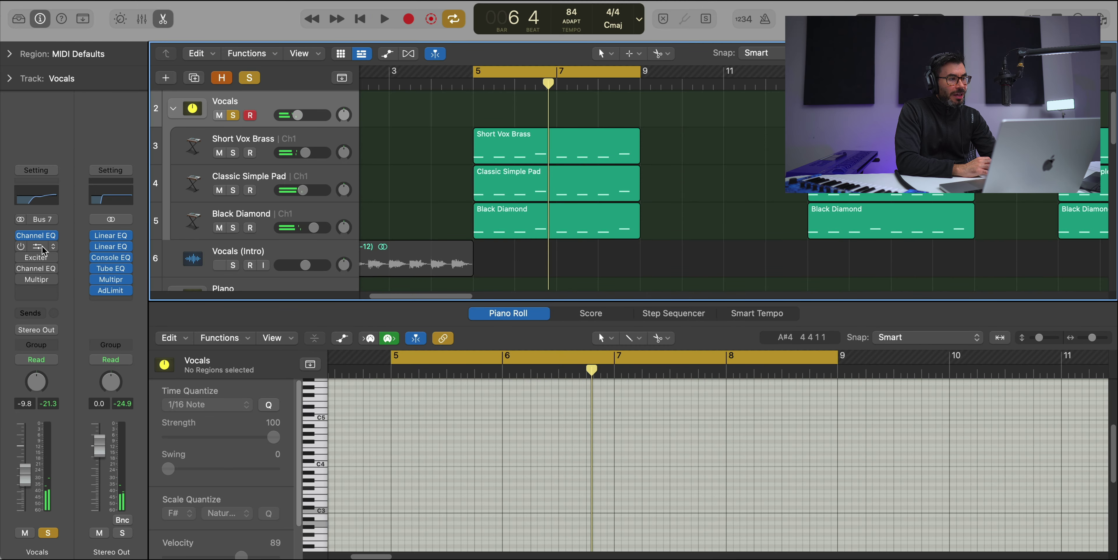
Enable the ChromaVerb on the Vocals stack and listen to its effect on the loop
{"action": "left_click", "coordinate": [48, 248]}
{"action": "left_click_drag", "start_coordinate": [721, 182], "coordinate": [537, 57]}
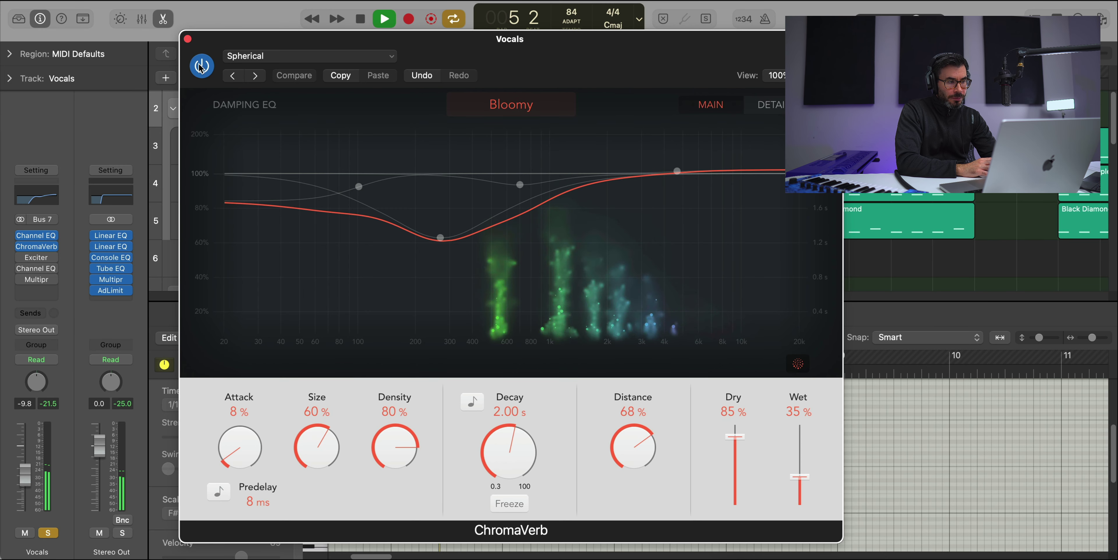
{"action": "left_click", "coordinate": [201, 66]}
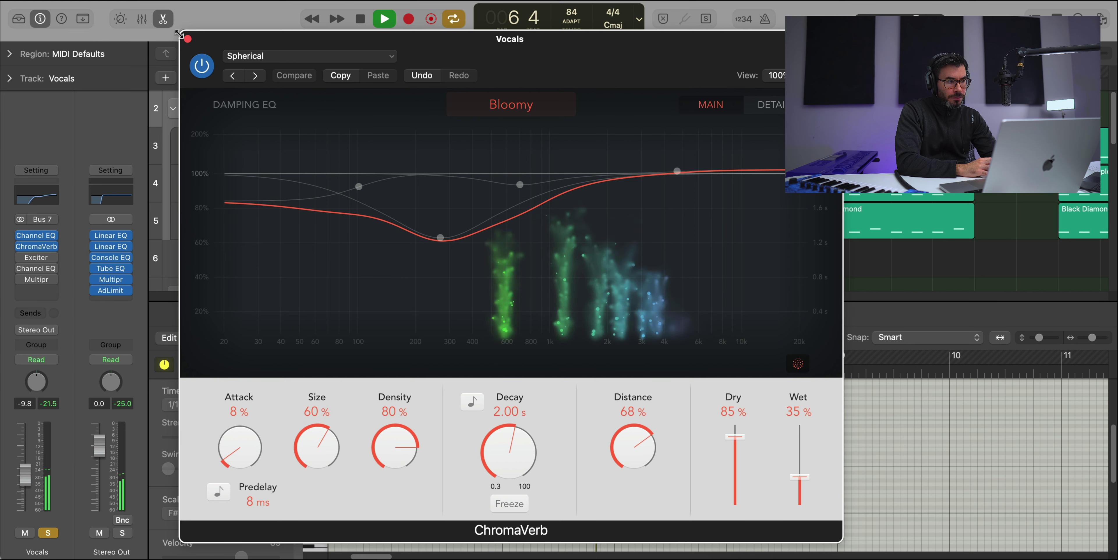
{"action": "left_click", "coordinate": [188, 39]}
{"action": "key", "text": "space"}
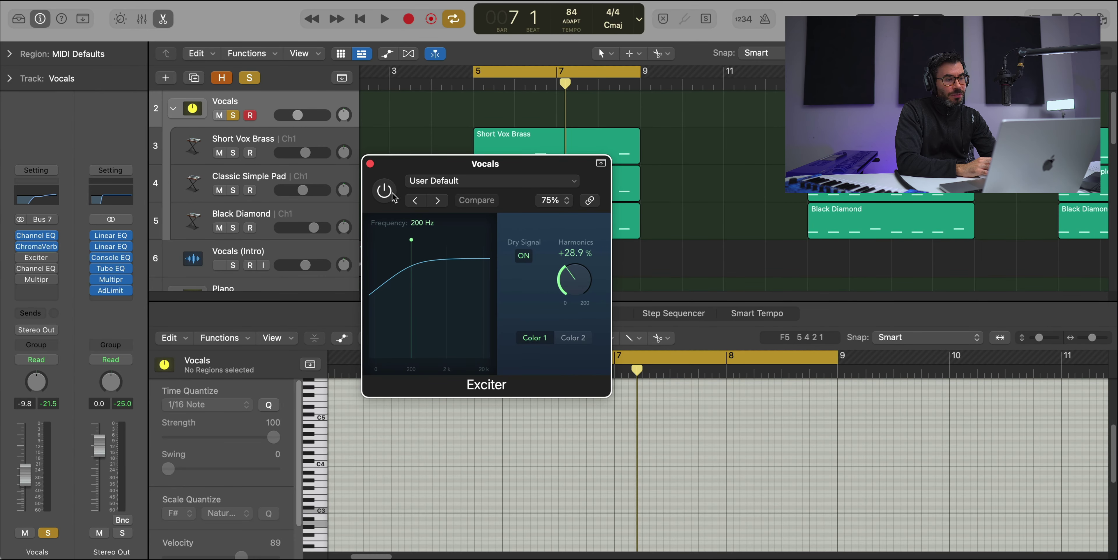
Enable the Exciter on the Vocals stack, comparing it on and off during playback
{"action": "key", "text": "space"}
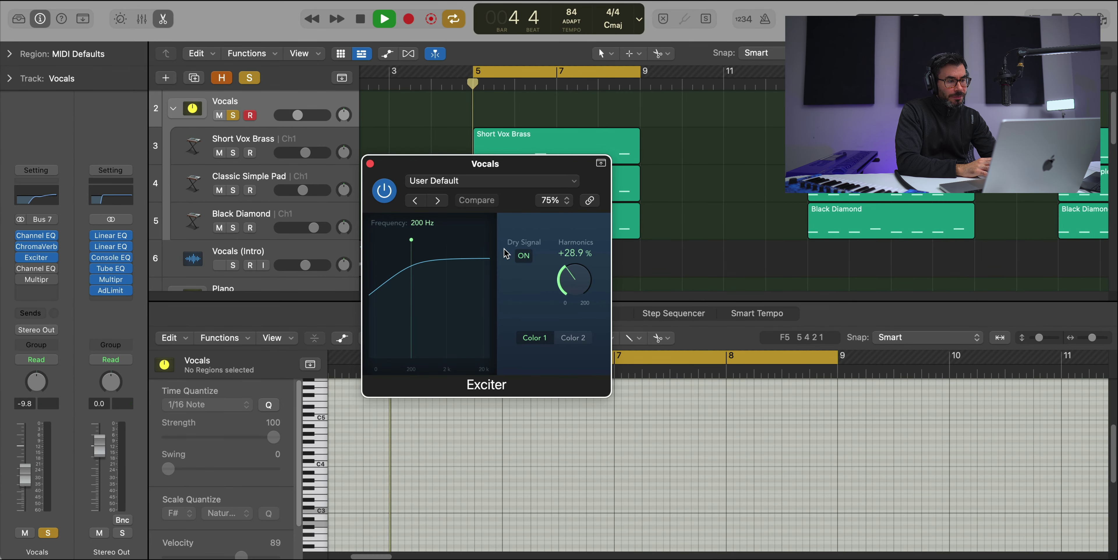
{"action": "left_click", "coordinate": [384, 191]}
{"action": "left_click", "coordinate": [384, 191]}
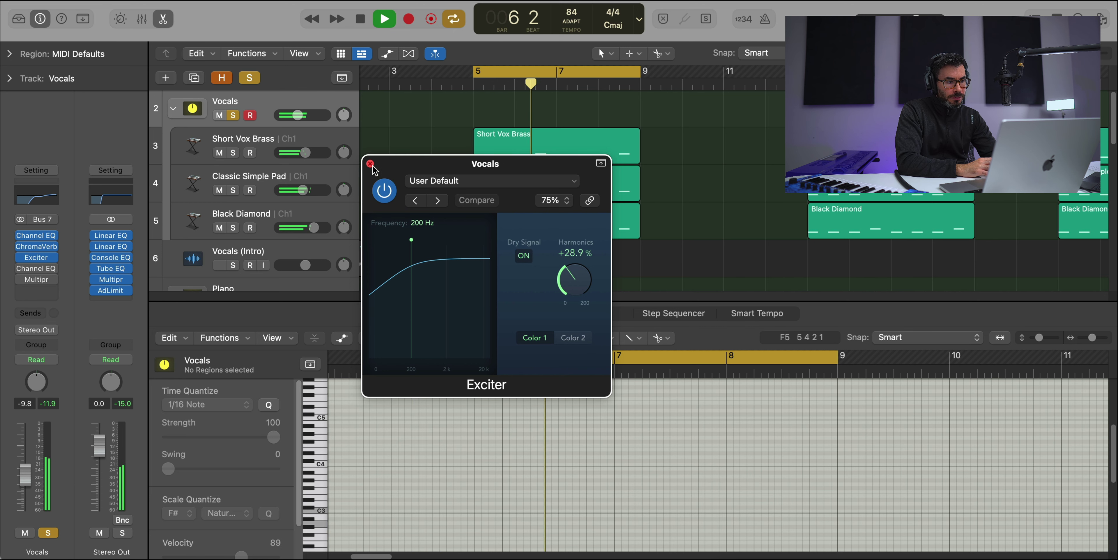
{"action": "left_click", "coordinate": [370, 164]}
{"action": "key", "text": "space"}
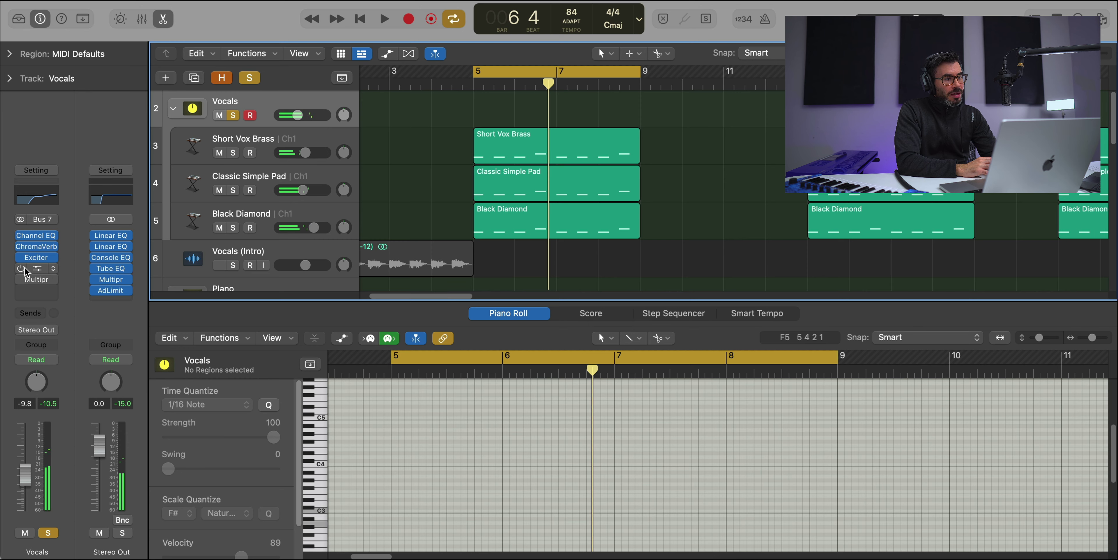
Enable the second Channel EQ, after the Exciter on the Vocals stack, and play the loop through it
{"action": "left_click", "coordinate": [26, 270]}
{"action": "left_click", "coordinate": [384, 191]}
{"action": "left_click", "coordinate": [385, 191]}
{"action": "left_click", "coordinate": [384, 191]}
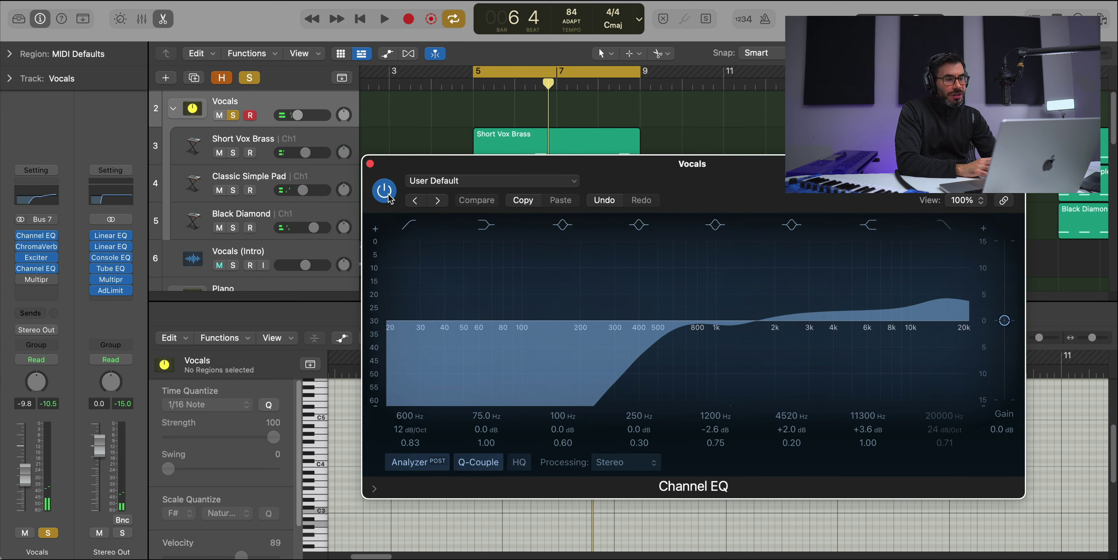
{"action": "key", "text": "space"}
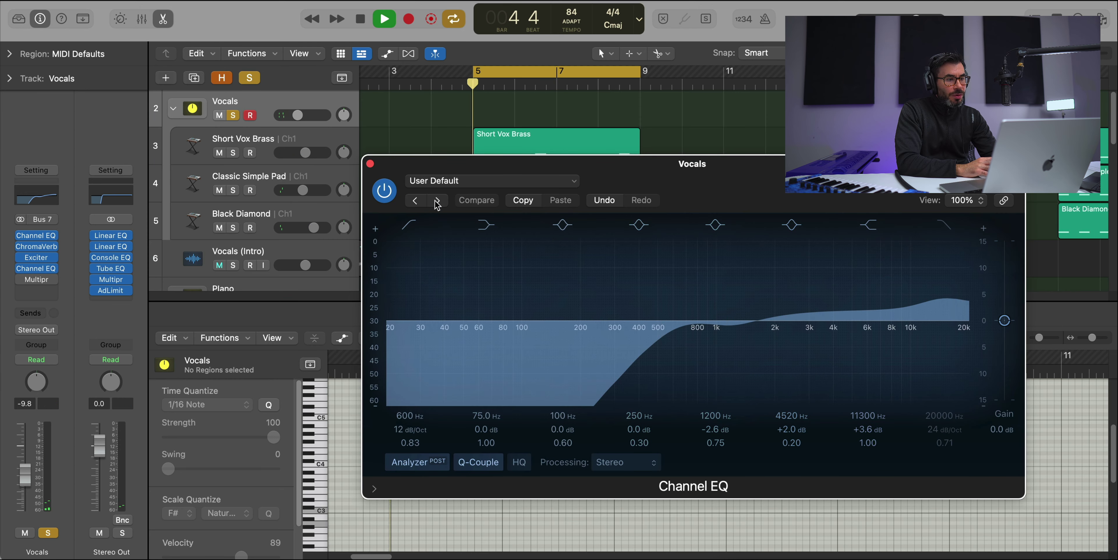
{"action": "left_click", "coordinate": [370, 163]}
{"action": "key", "text": "space"}
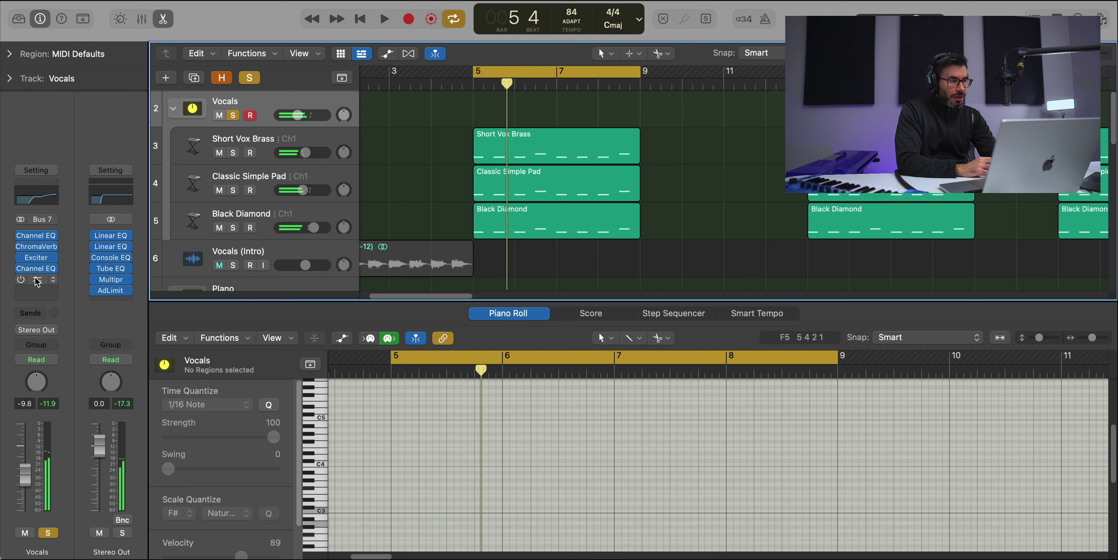
Enable the Multipressor with the Hard Compressor preset on the Vocals stack
{"action": "left_click", "coordinate": [36, 280]}
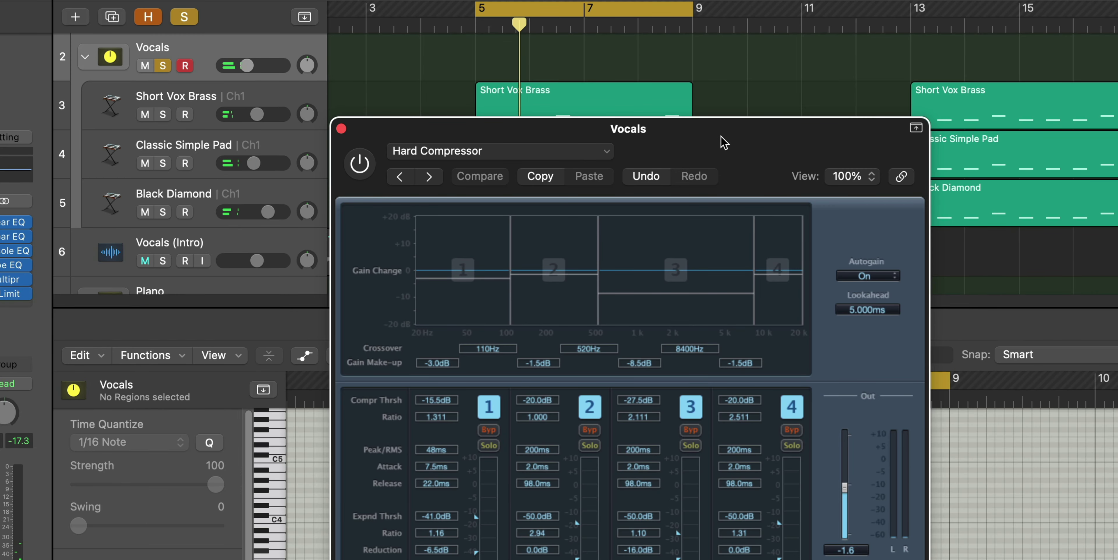
{"action": "left_click_drag", "start_coordinate": [725, 143], "coordinate": [668, 51]}
{"action": "left_click", "coordinate": [308, 79]}
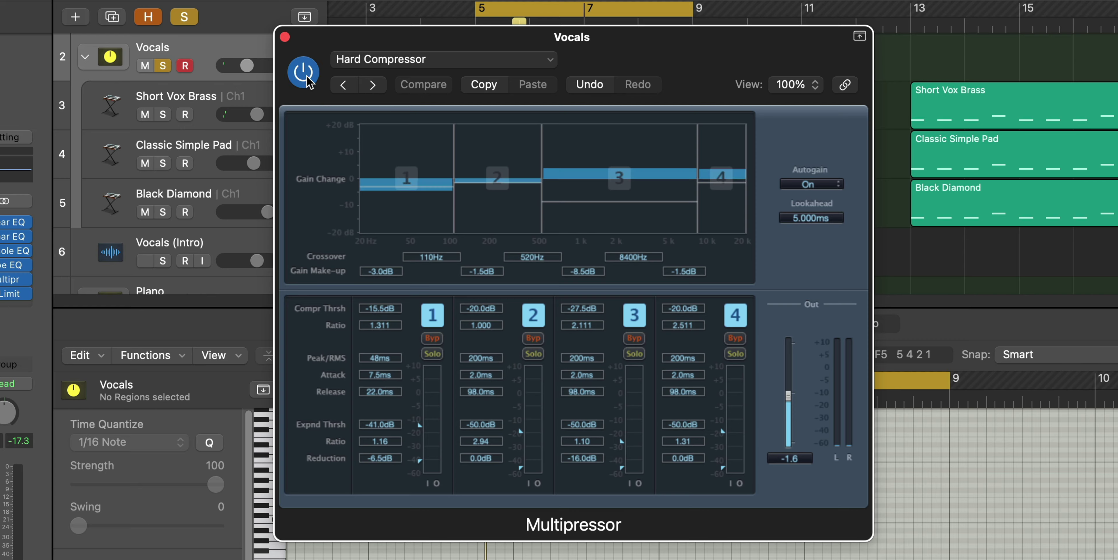
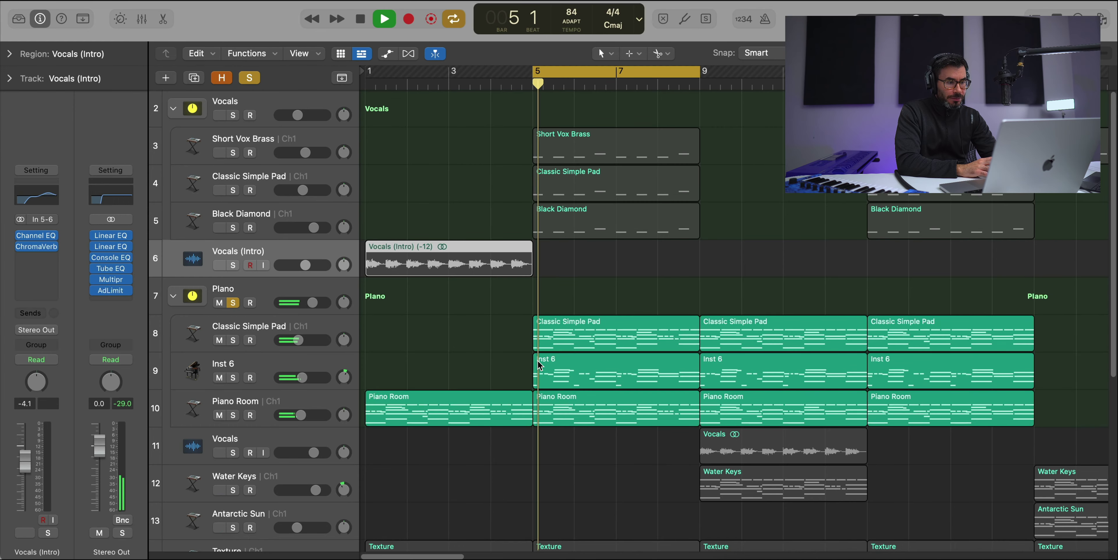
Listen to the soloed Piano stack over the bar 5 to 9 loop while viewing its regions, and stop playback
{"action": "scroll", "coordinate": [550, 380], "scroll_direction": "down", "scroll_amount": 10}
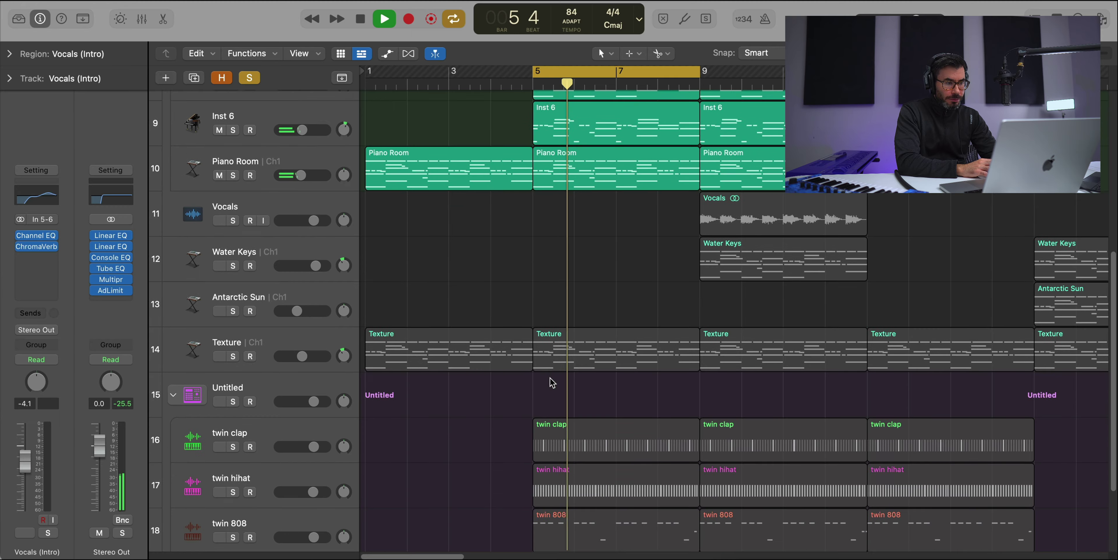
{"action": "key", "text": "super+Up"}
{"action": "scroll", "coordinate": [551, 382], "scroll_direction": "up", "scroll_amount": 2}
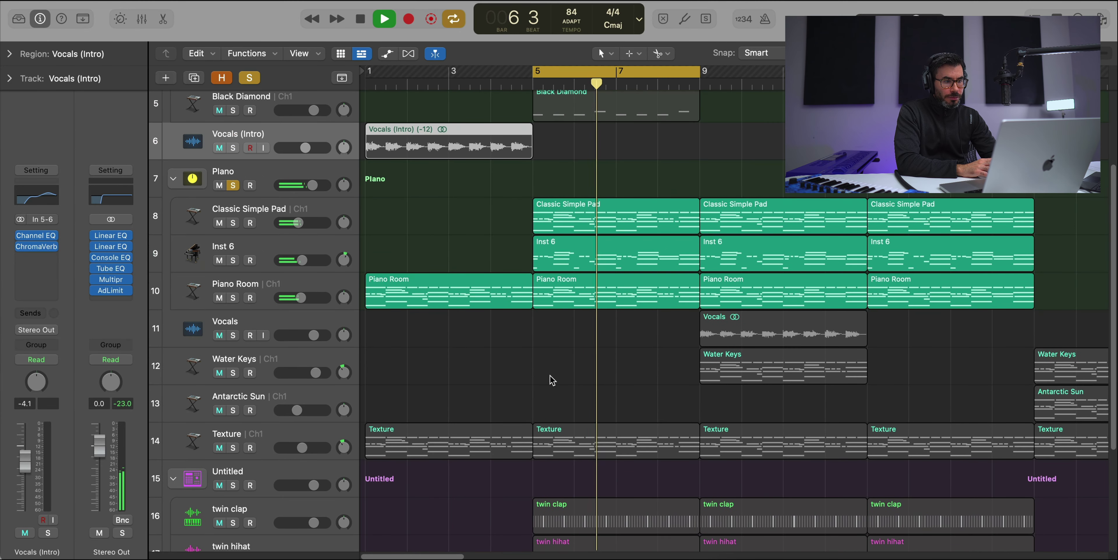
{"action": "key", "text": "super+Right"}
{"action": "key", "text": "super+Down"}
{"action": "scroll", "coordinate": [549, 375], "scroll_direction": "right", "scroll_amount": 7}
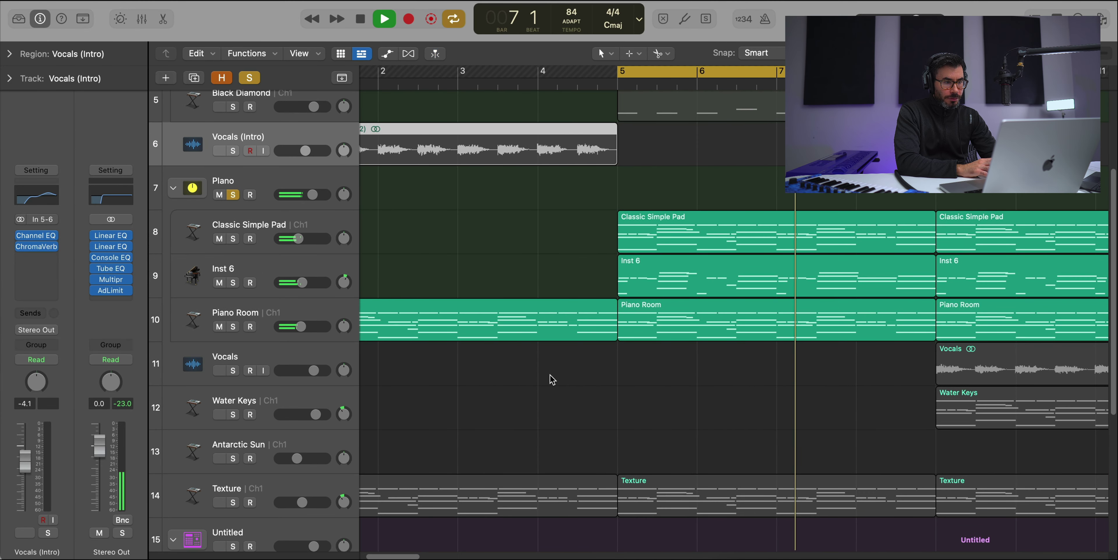
{"action": "scroll", "coordinate": [551, 378], "scroll_direction": "right", "scroll_amount": 2}
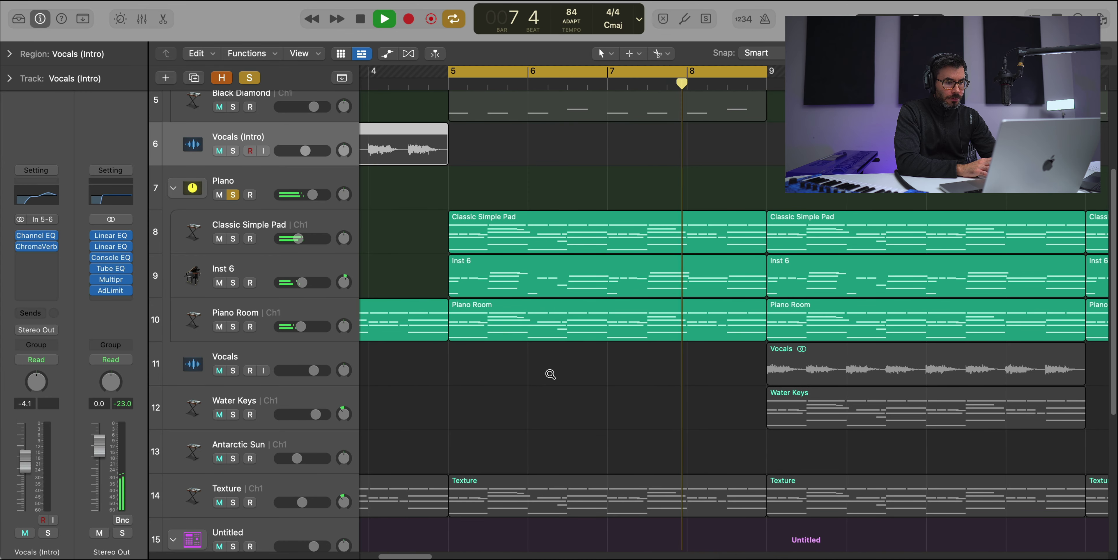
{"action": "key", "text": "super+Down"}
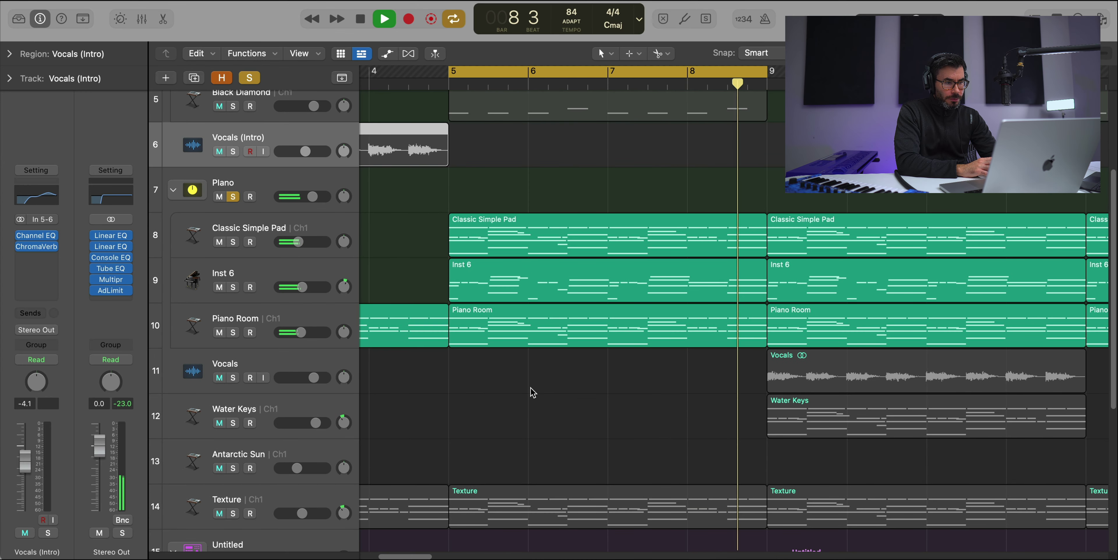
{"action": "key", "text": "space"}
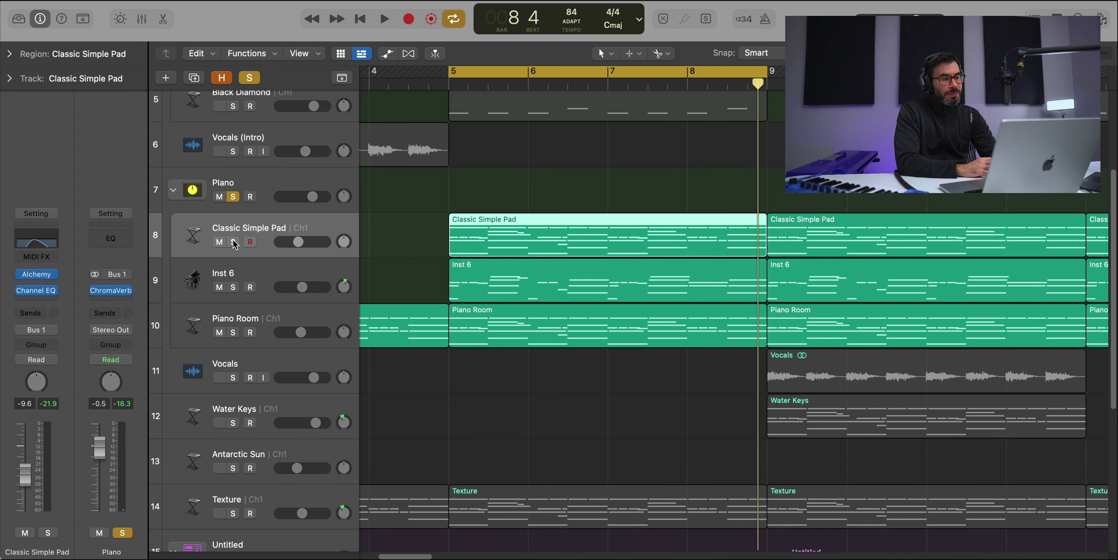
Audition the Classic Simple Pad region with its notes shown in the Piano Roll, and view the track's Alchemy preset
{"action": "left_click", "coordinate": [564, 237]}
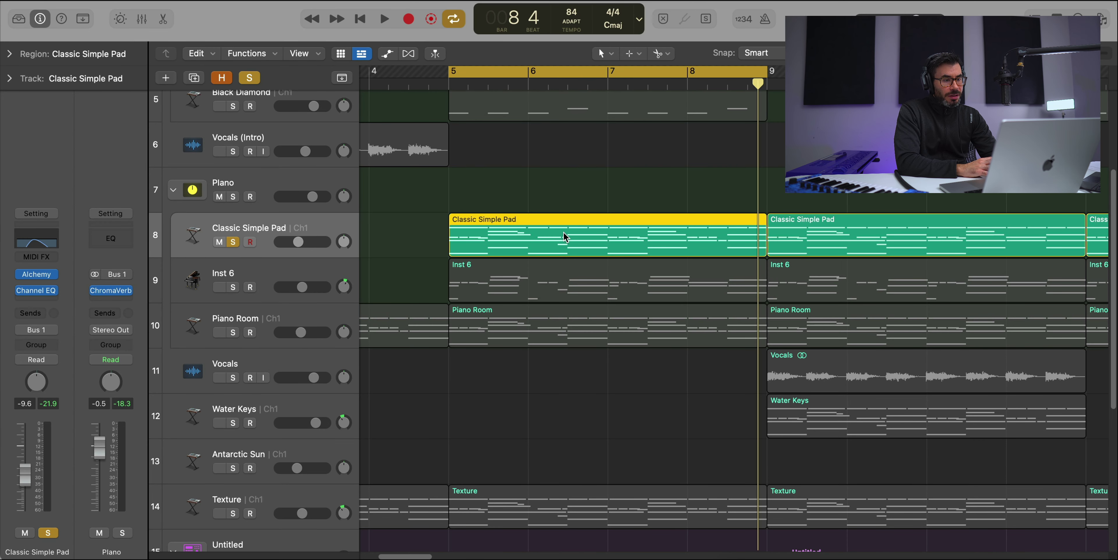
{"action": "double_click", "coordinate": [565, 237]}
{"action": "key", "text": "space"}
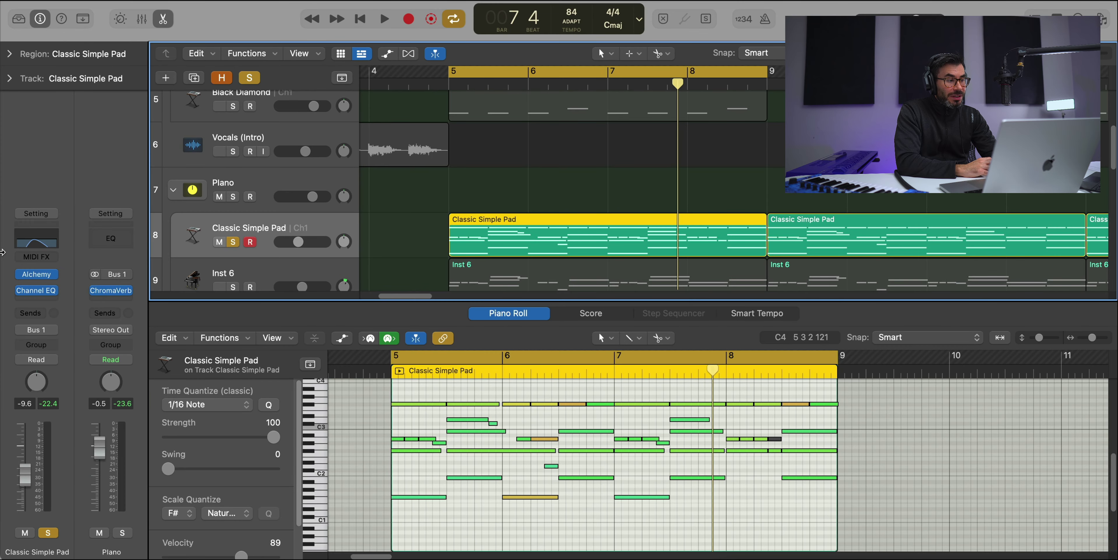
{"action": "left_click", "coordinate": [39, 278]}
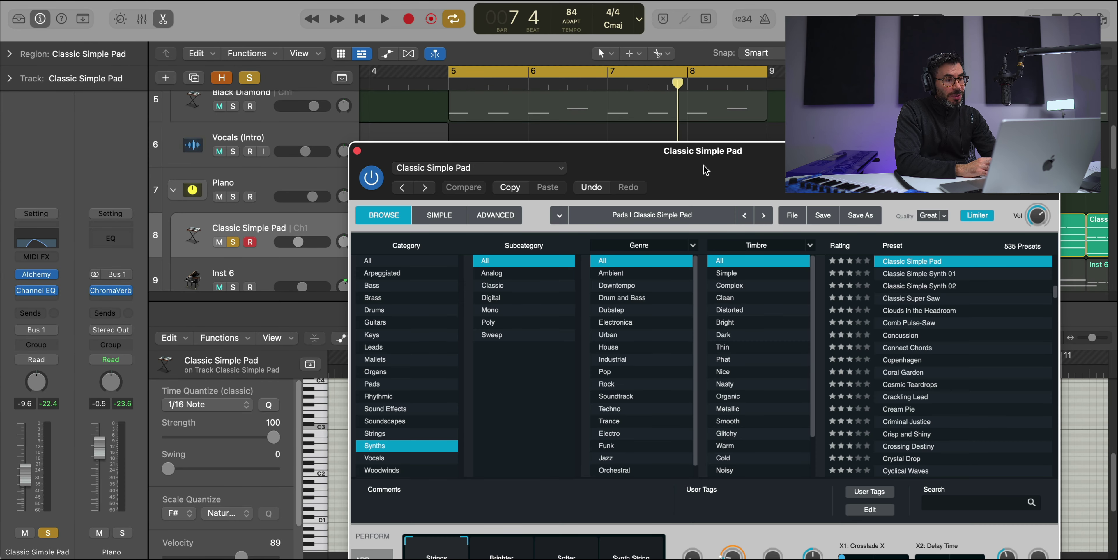
{"action": "left_click_drag", "start_coordinate": [705, 170], "coordinate": [532, 24]}
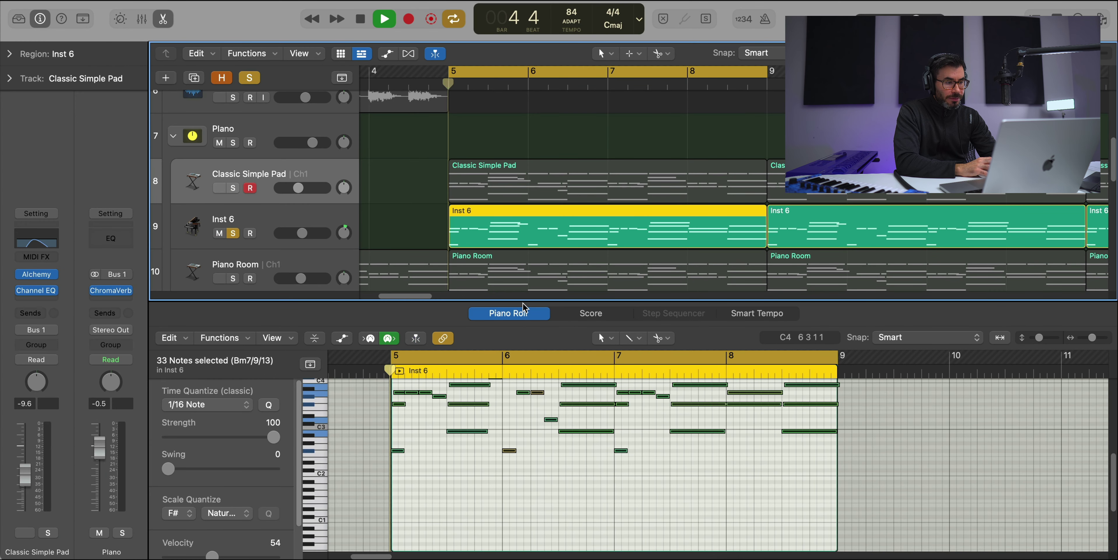
Audition the soloed Inst 6 region's notes in the Piano Roll, and select its track to look up its patch in the Library
{"action": "left_click", "coordinate": [564, 404]}
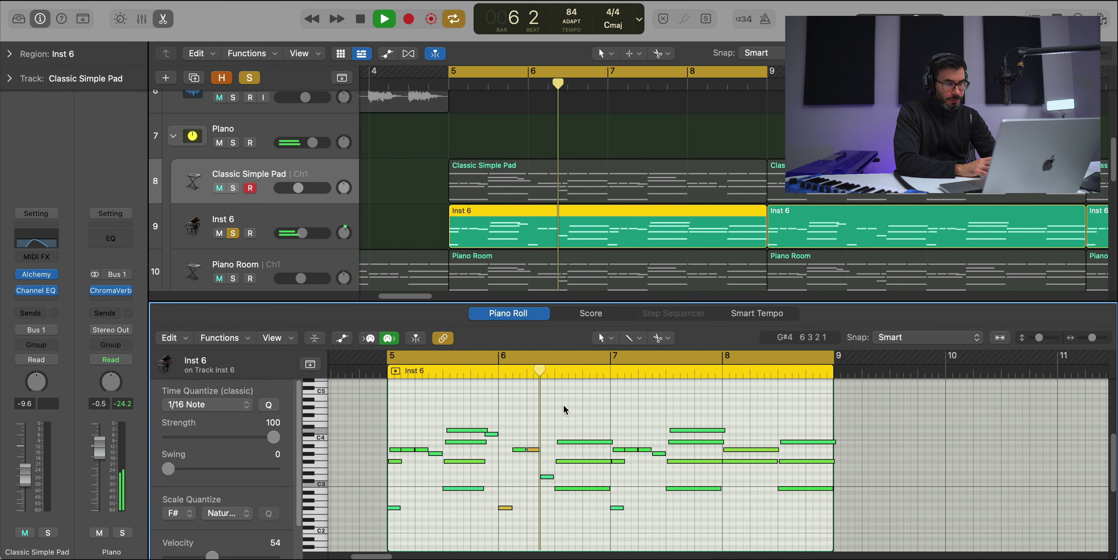
{"action": "scroll", "coordinate": [564, 411], "scroll_direction": "down", "scroll_amount": 1}
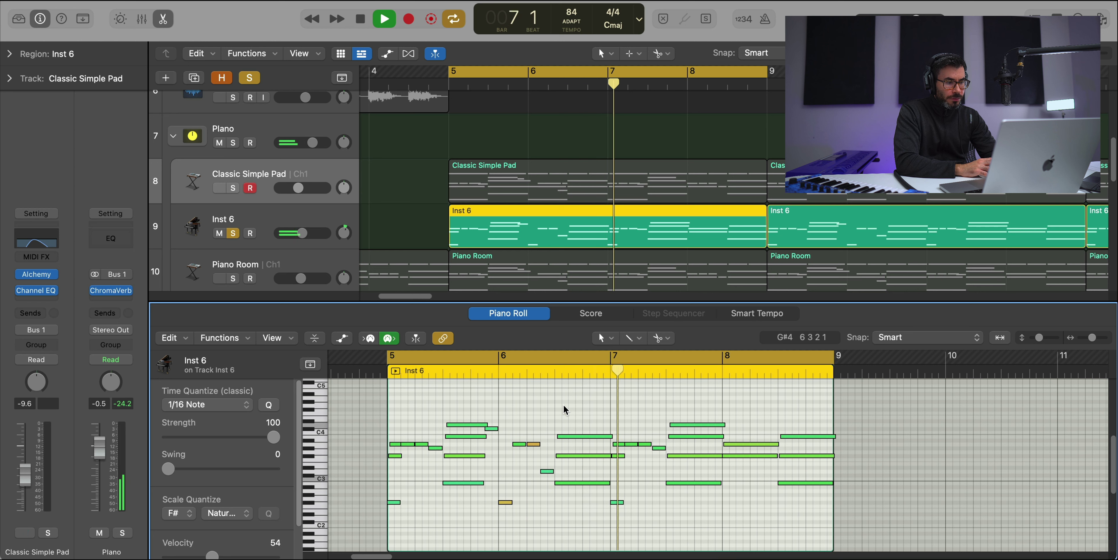
{"action": "key", "text": "space"}
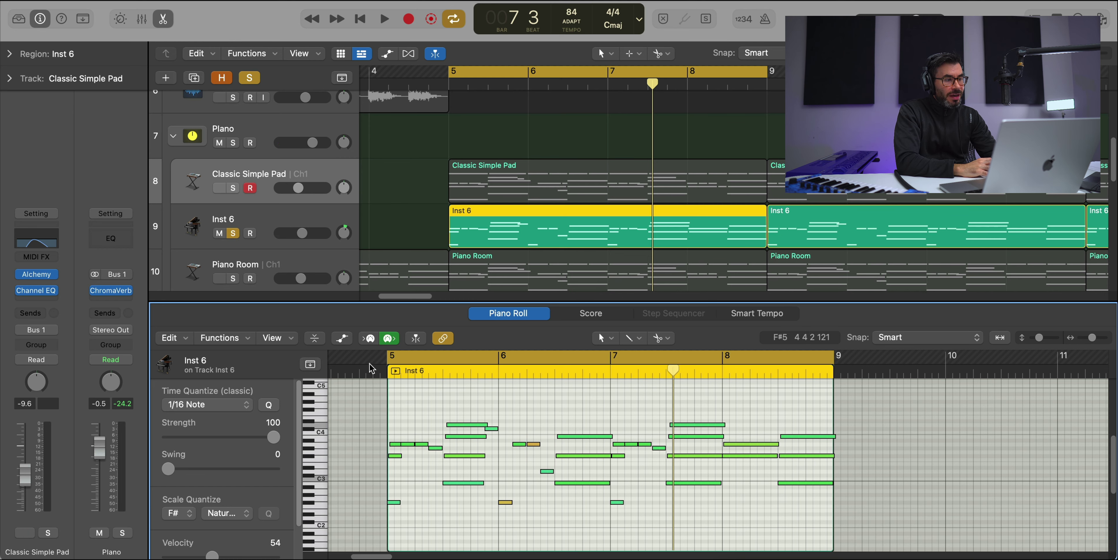
{"action": "left_click", "coordinate": [278, 215]}
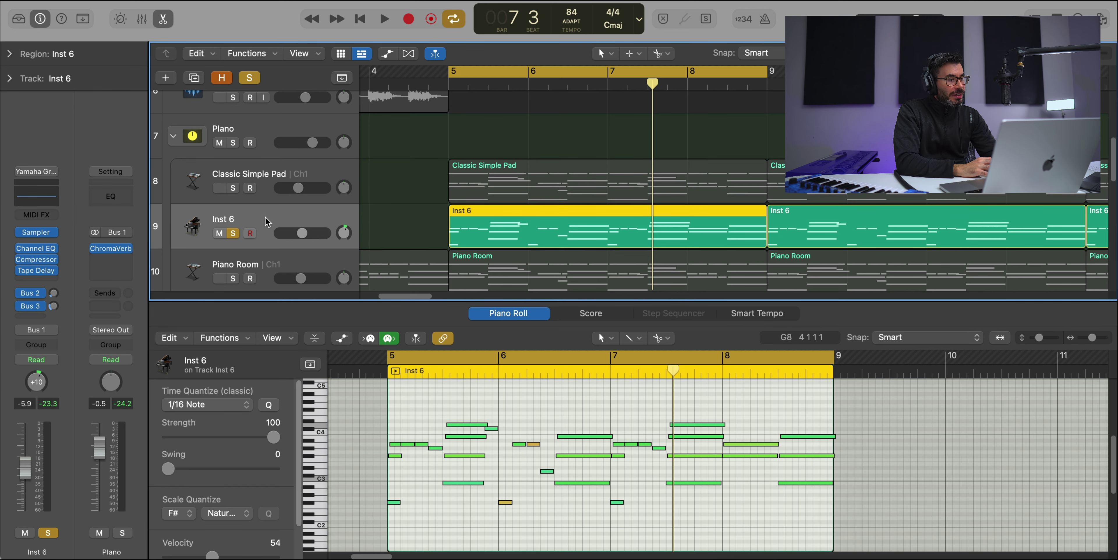
{"action": "left_click", "coordinate": [18, 19]}
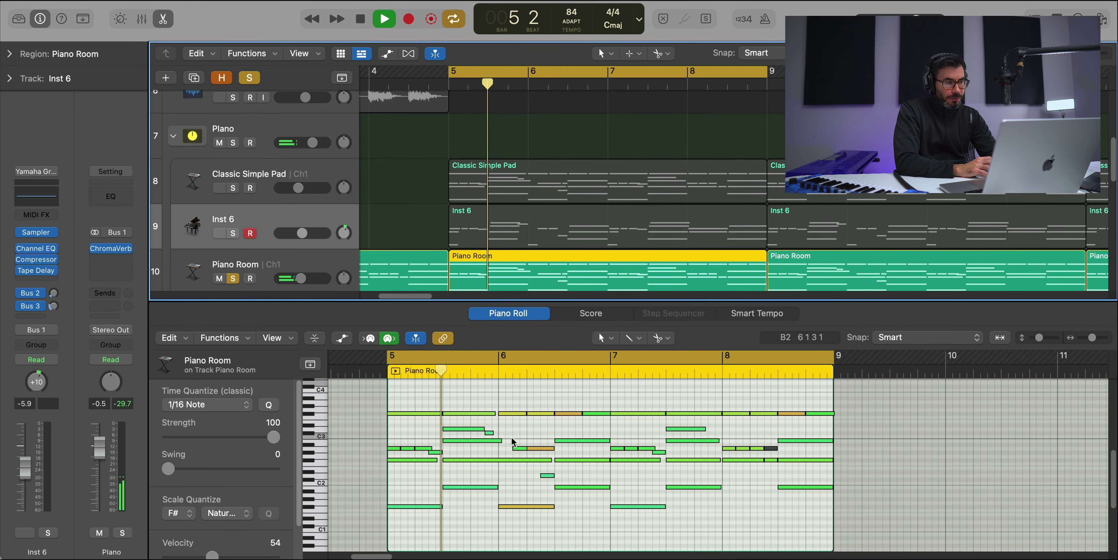
Listen to the soloed Piano Room region while viewing its whole note pattern in the Piano Roll, and stop playback
{"action": "scroll", "coordinate": [522, 410], "scroll_direction": "left", "scroll_amount": 3}
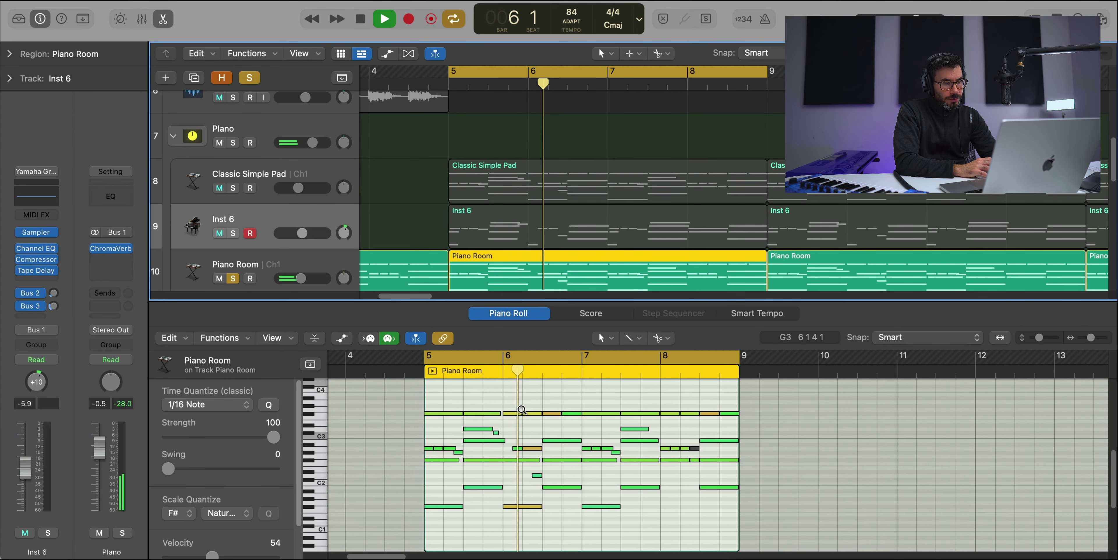
{"action": "scroll", "coordinate": [522, 410], "scroll_direction": "left", "scroll_amount": 1}
{"action": "scroll", "coordinate": [522, 410], "scroll_direction": "left", "scroll_amount": 1}
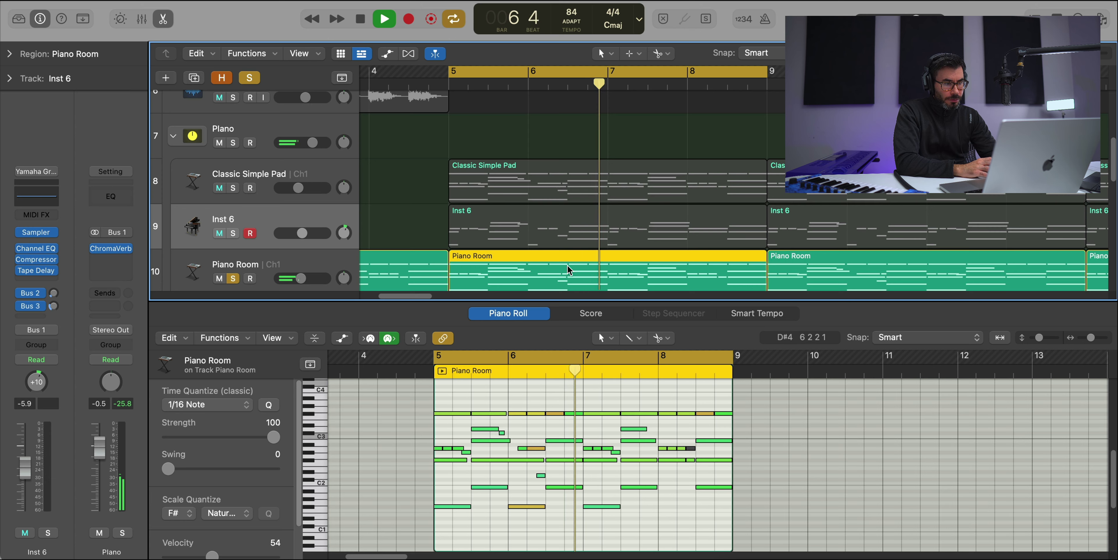
{"action": "scroll", "coordinate": [569, 269], "scroll_direction": "down", "scroll_amount": 3}
{"action": "key", "text": "space"}
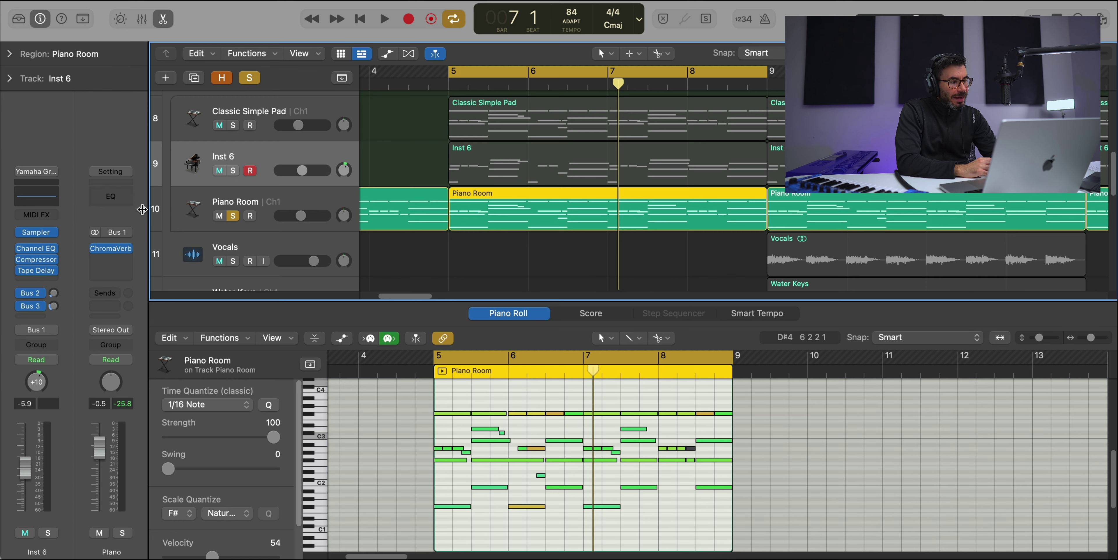
View the Piano Room track's Alchemy instrument in the preset browser, and close both the plug-in and the Piano Roll
{"action": "left_click", "coordinate": [271, 204]}
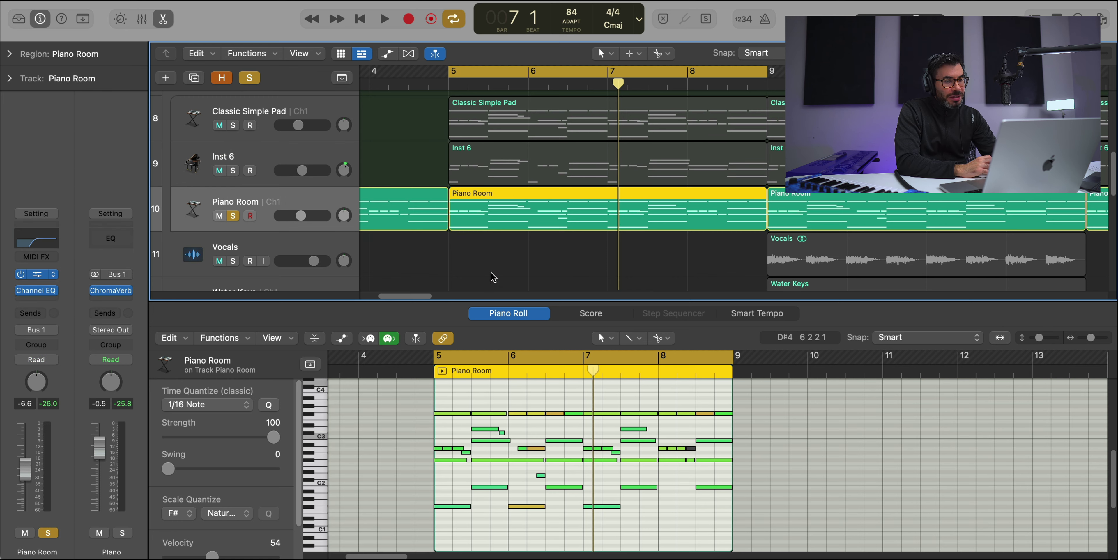
{"action": "left_click", "coordinate": [36, 277]}
{"action": "left_click_drag", "start_coordinate": [772, 175], "coordinate": [687, 43]}
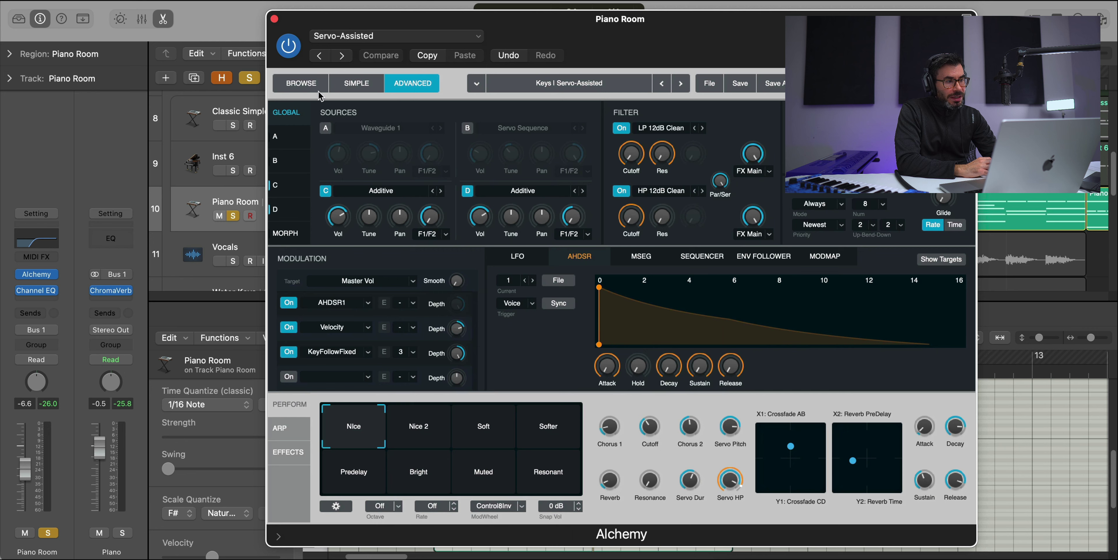
{"action": "left_click", "coordinate": [299, 86]}
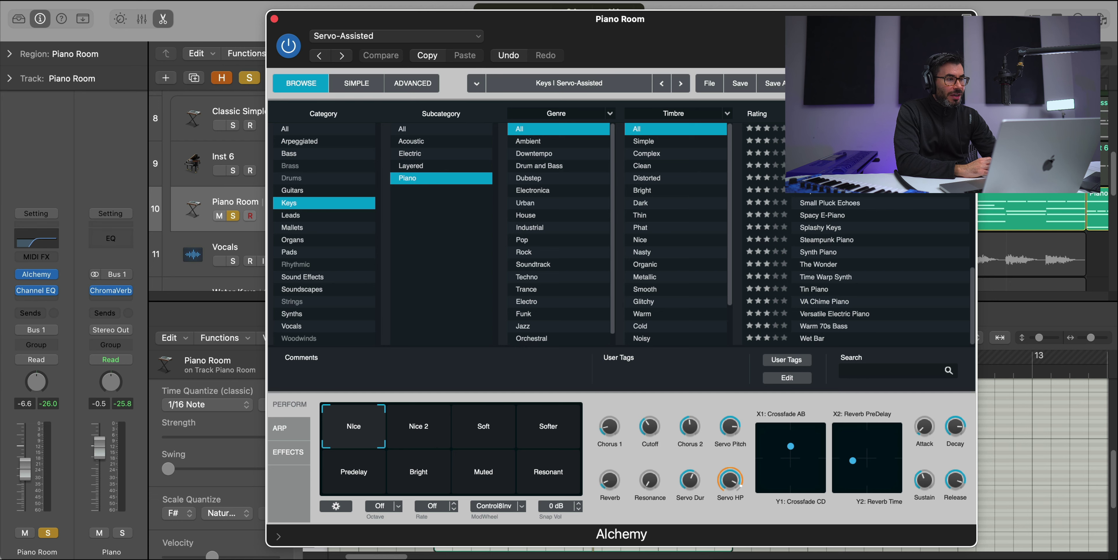
{"action": "left_click", "coordinate": [275, 20]}
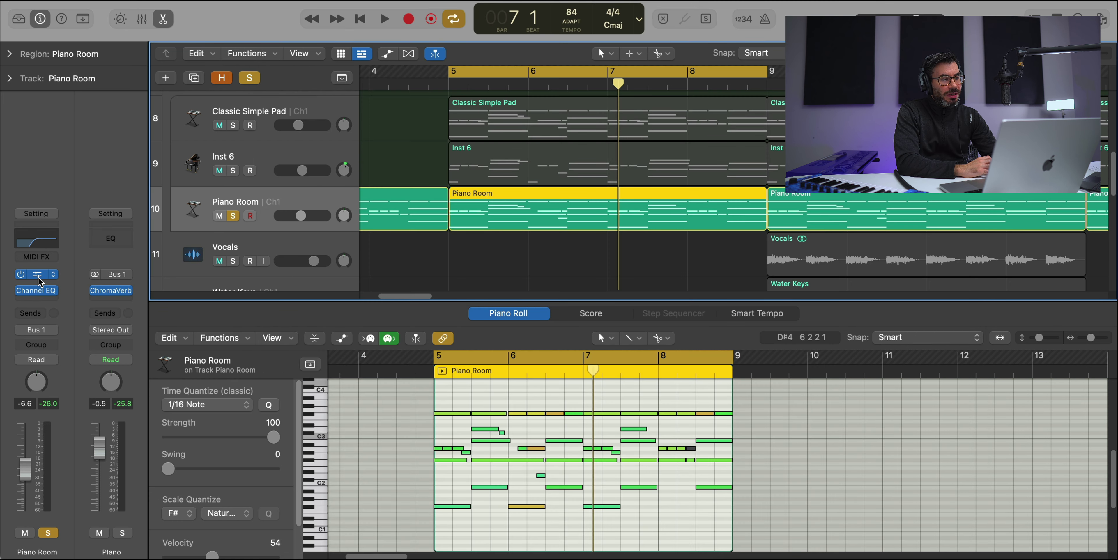
{"action": "key", "text": "e"}
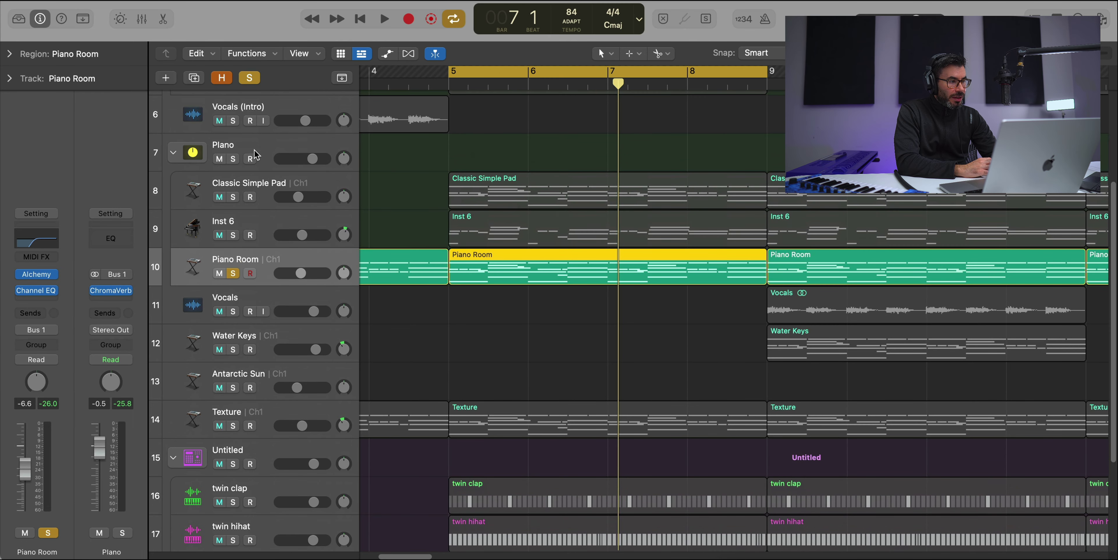
Solo the Piano stack and compare its ChromaVerb bypassed and enabled during playback, closing the plug-in when finished
{"action": "left_click", "coordinate": [256, 154]}
{"action": "left_click", "coordinate": [232, 159]}
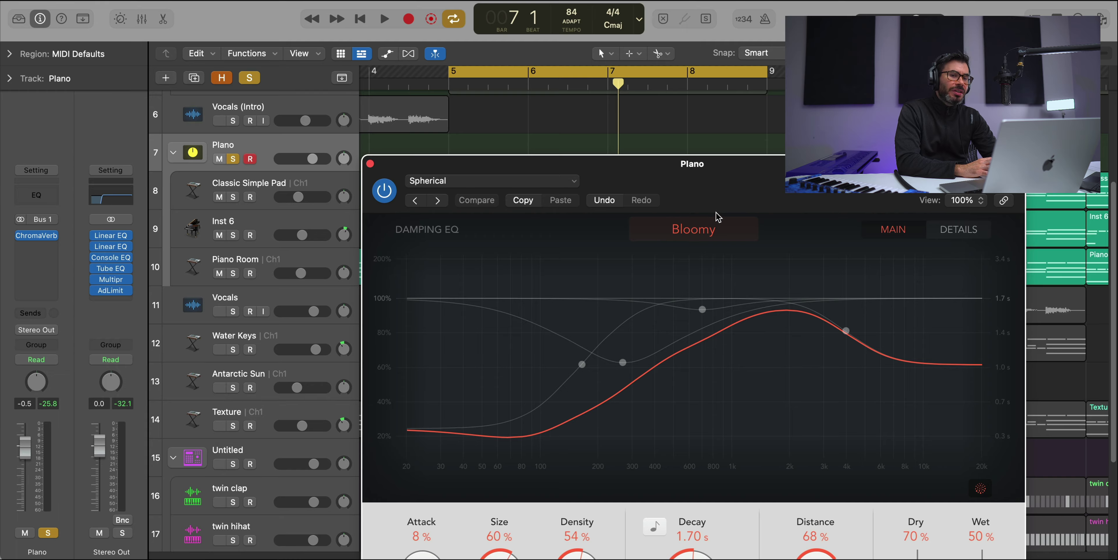
{"action": "left_click_drag", "start_coordinate": [724, 206], "coordinate": [602, 80]}
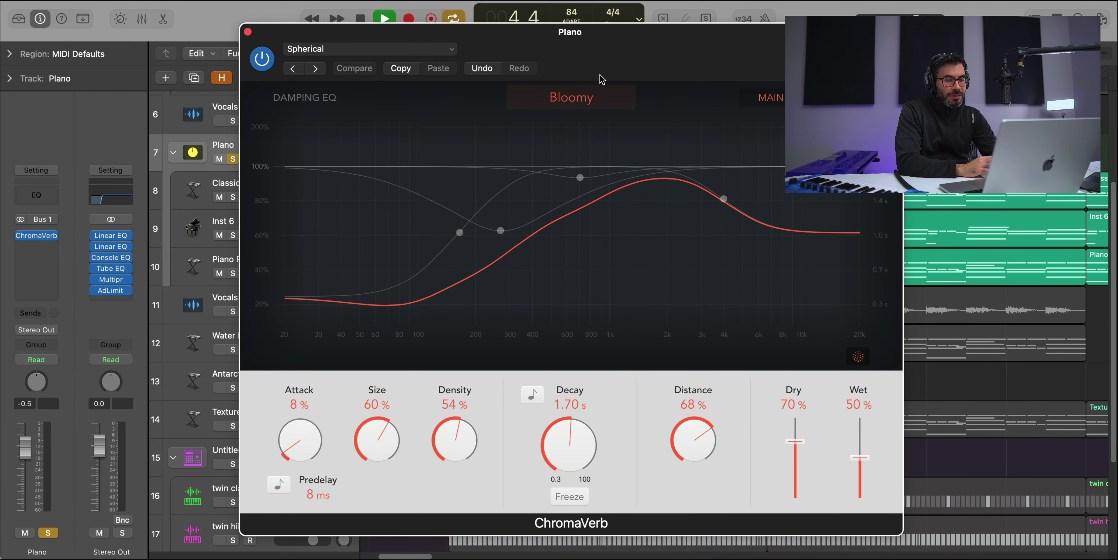
{"action": "left_click", "coordinate": [263, 61]}
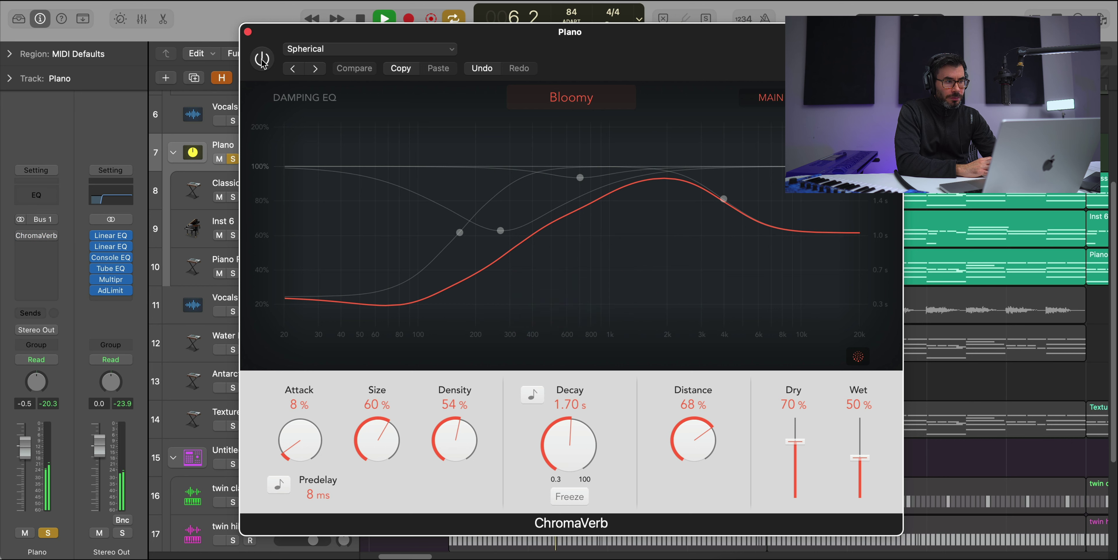
{"action": "left_click", "coordinate": [263, 60]}
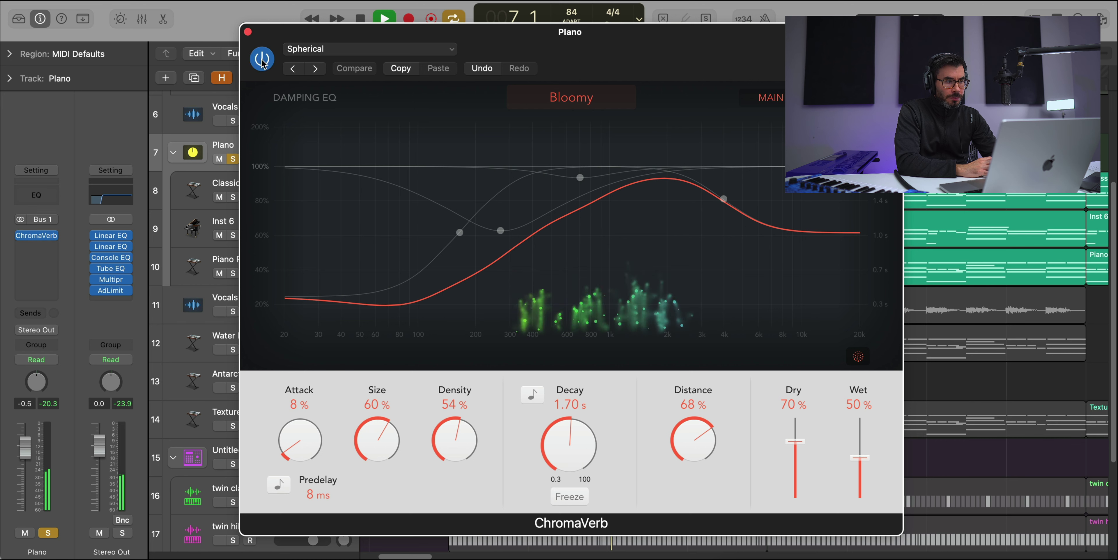
{"action": "left_click", "coordinate": [247, 32]}
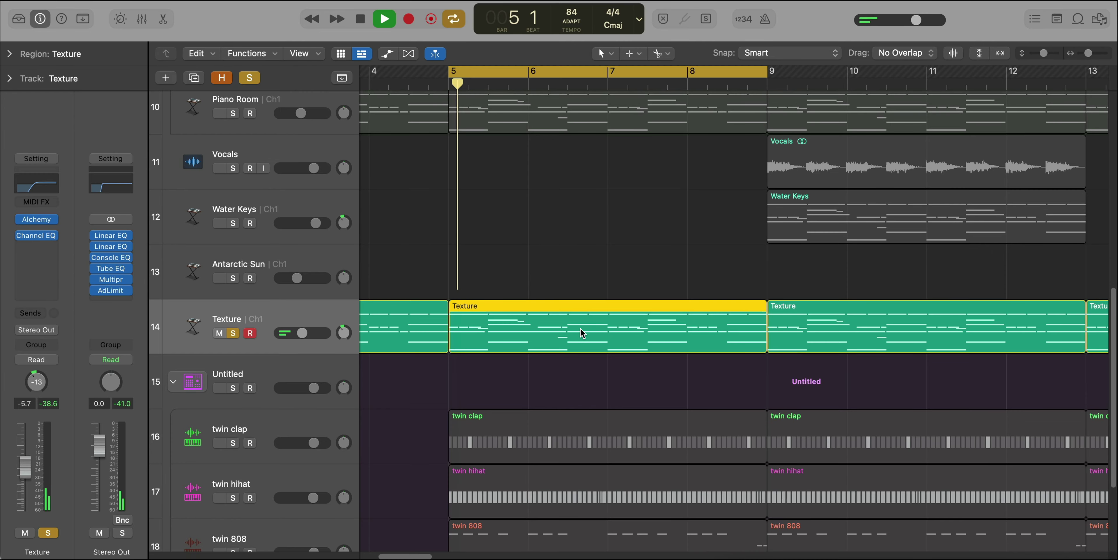
Open the soloed Texture region's notes in the Piano Roll, listen to them and stop playback
{"action": "double_click", "coordinate": [582, 334]}
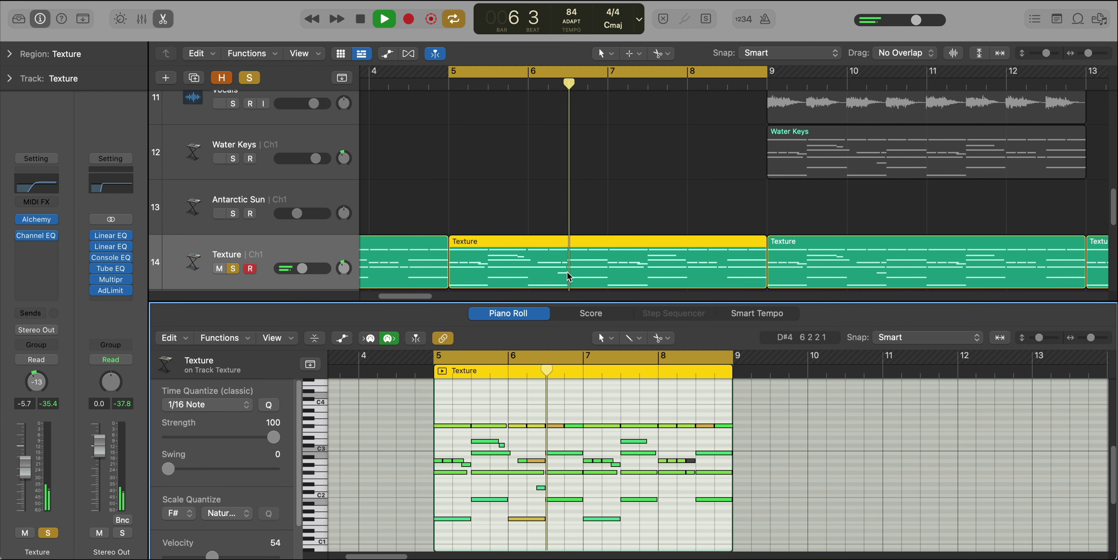
{"action": "left_click", "coordinate": [312, 230]}
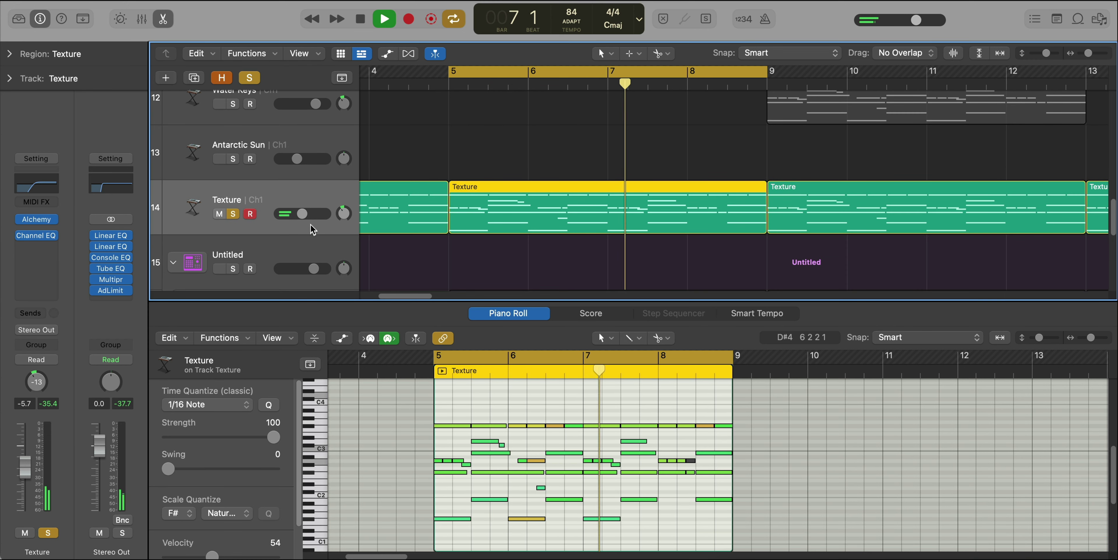
{"action": "key", "text": "space"}
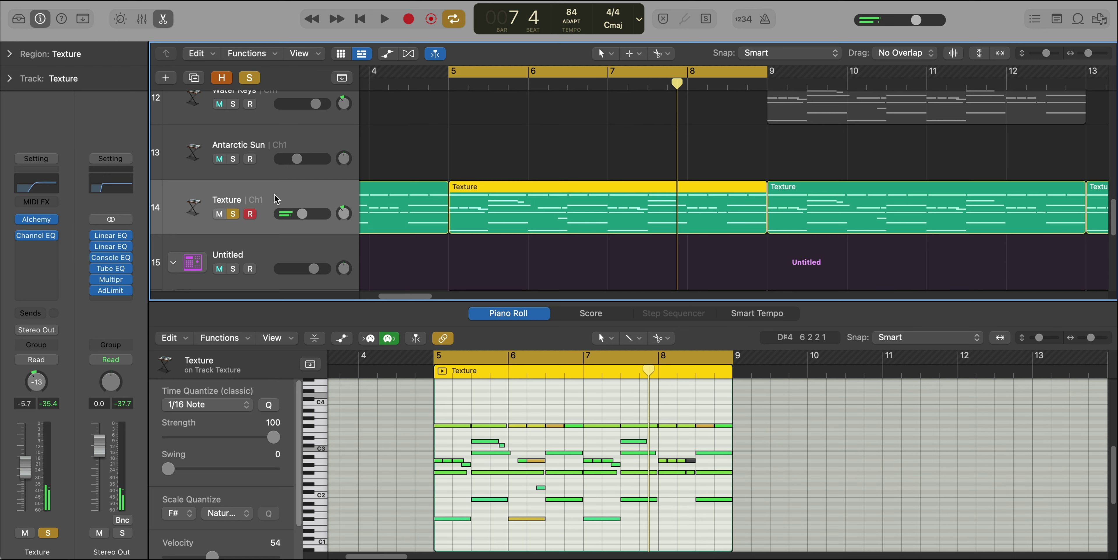
Inspect the Texture track's Alchemy preset in the plug-in's browser and close the instrument
{"action": "left_click", "coordinate": [37, 221]}
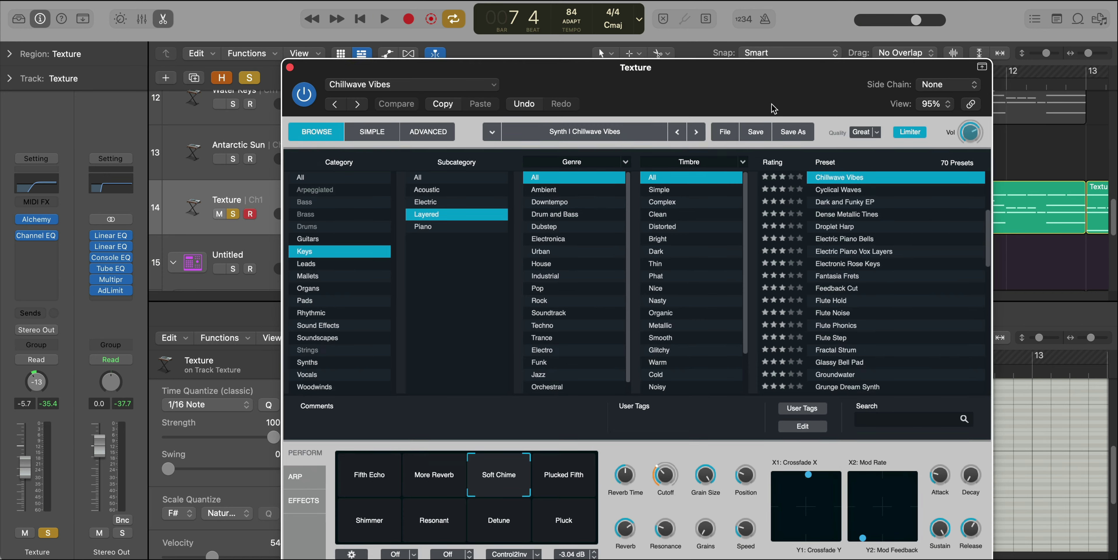
{"action": "left_click_drag", "start_coordinate": [776, 106], "coordinate": [710, 29]}
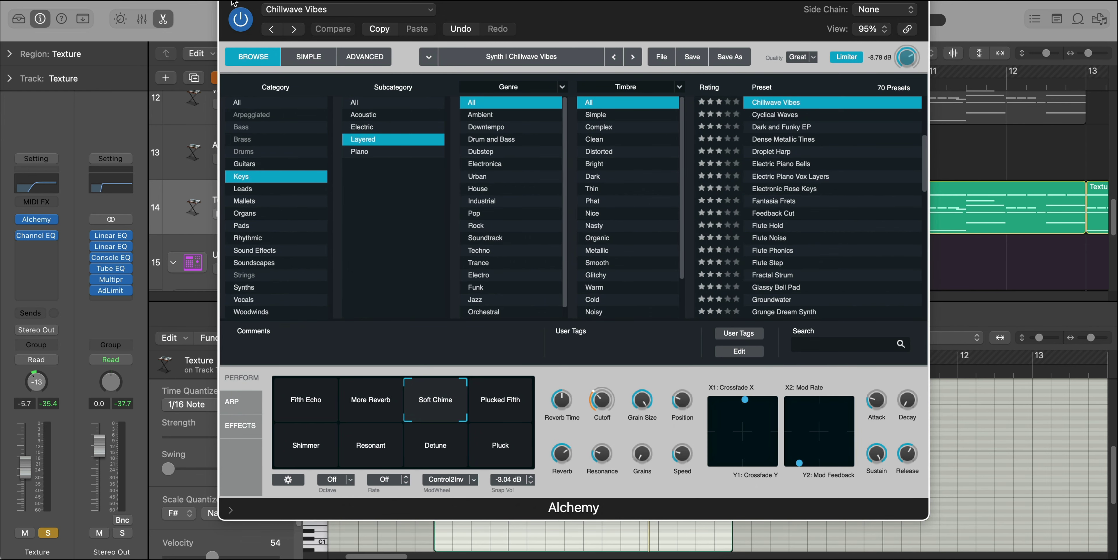
{"action": "key", "text": "super+w"}
Compare the Texture track's Channel EQ bypassed and enabled during playback, and close both the plug-in and the Piano Roll
{"action": "left_click", "coordinate": [34, 233]}
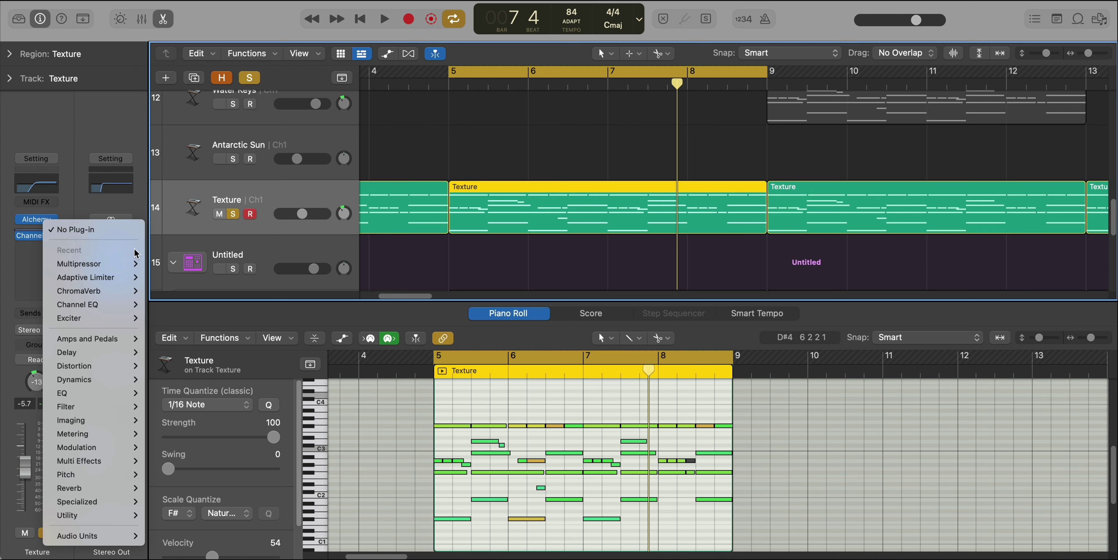
{"action": "left_click", "coordinate": [38, 222]}
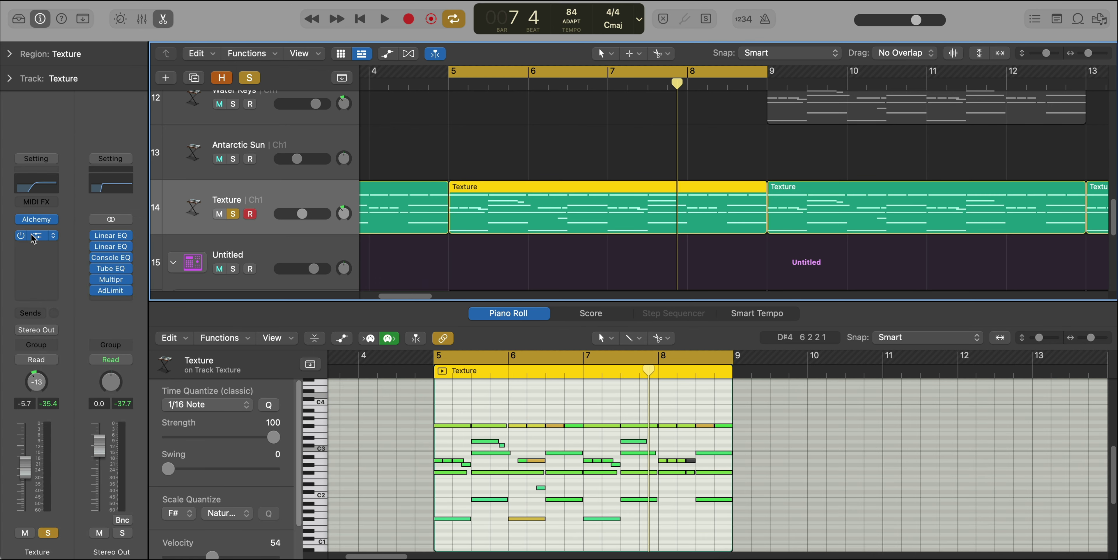
{"action": "left_click", "coordinate": [34, 236]}
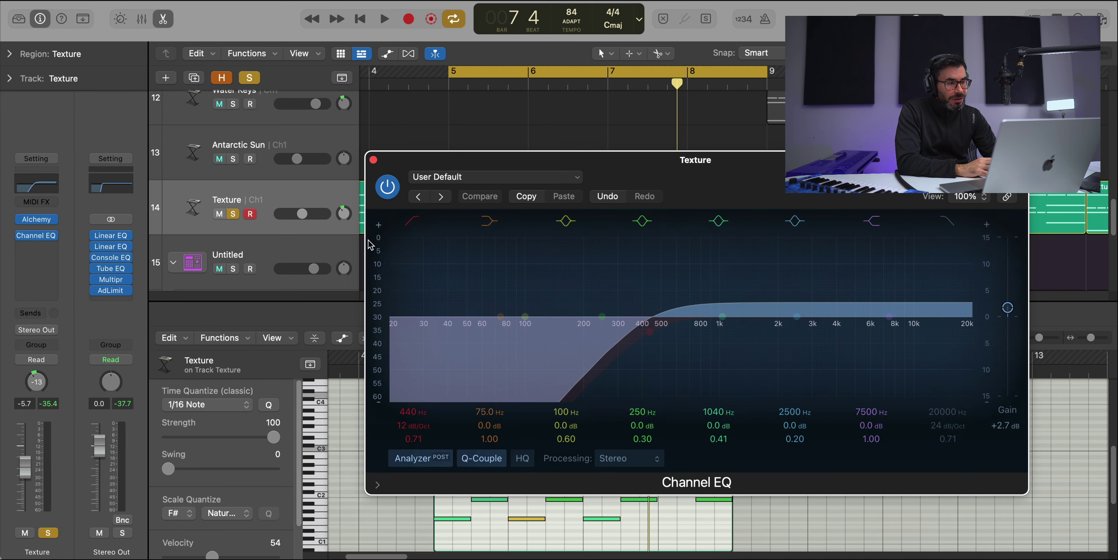
{"action": "left_click", "coordinate": [389, 187]}
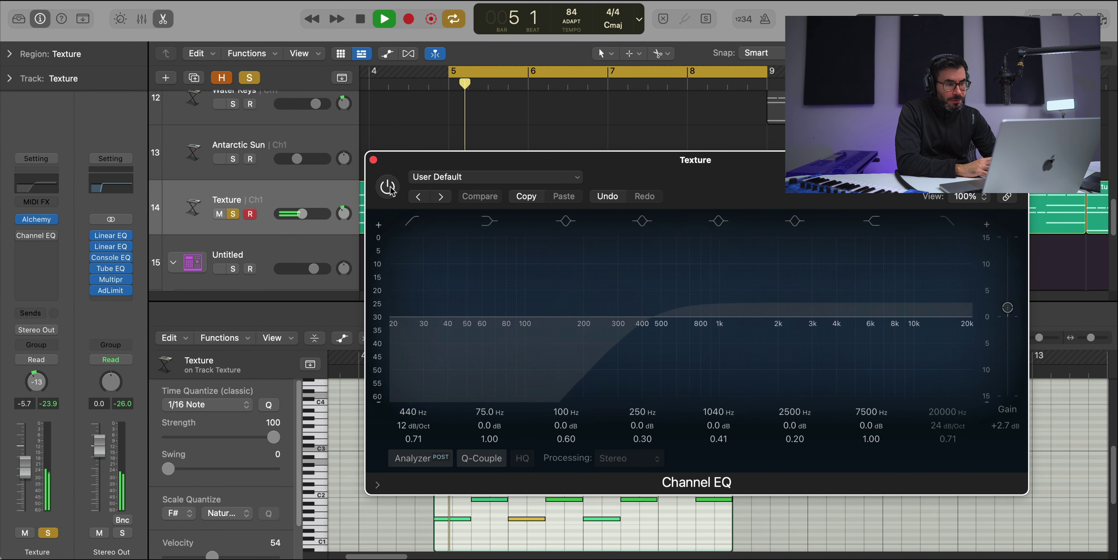
{"action": "left_click", "coordinate": [389, 186]}
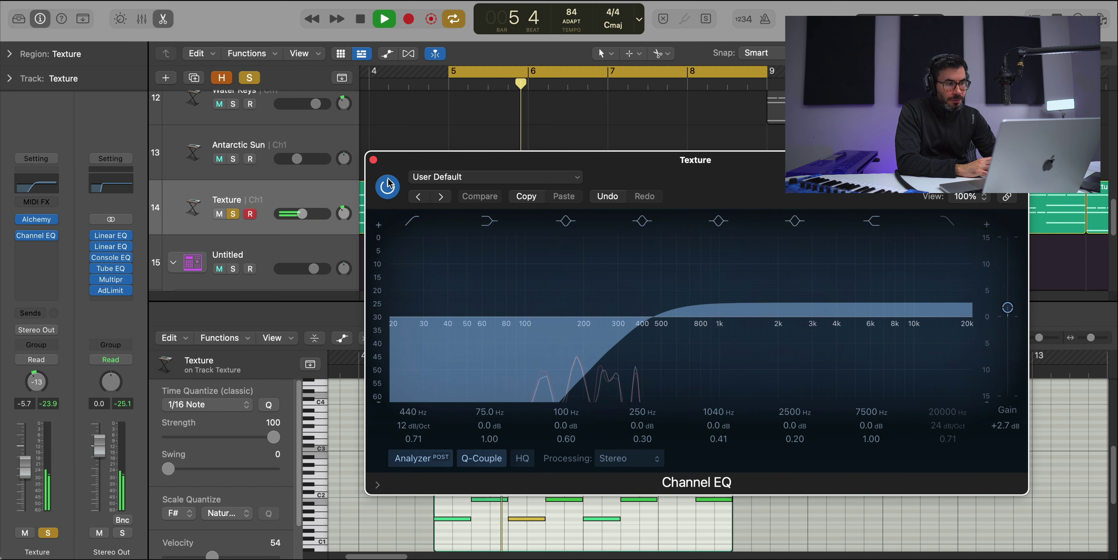
{"action": "left_click", "coordinate": [373, 160]}
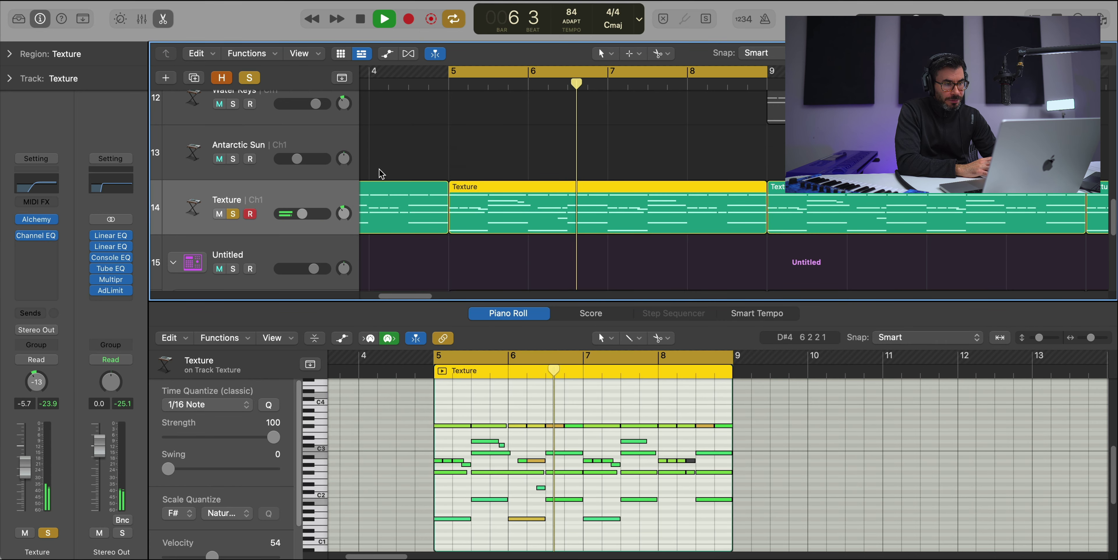
{"action": "key", "text": "e"}
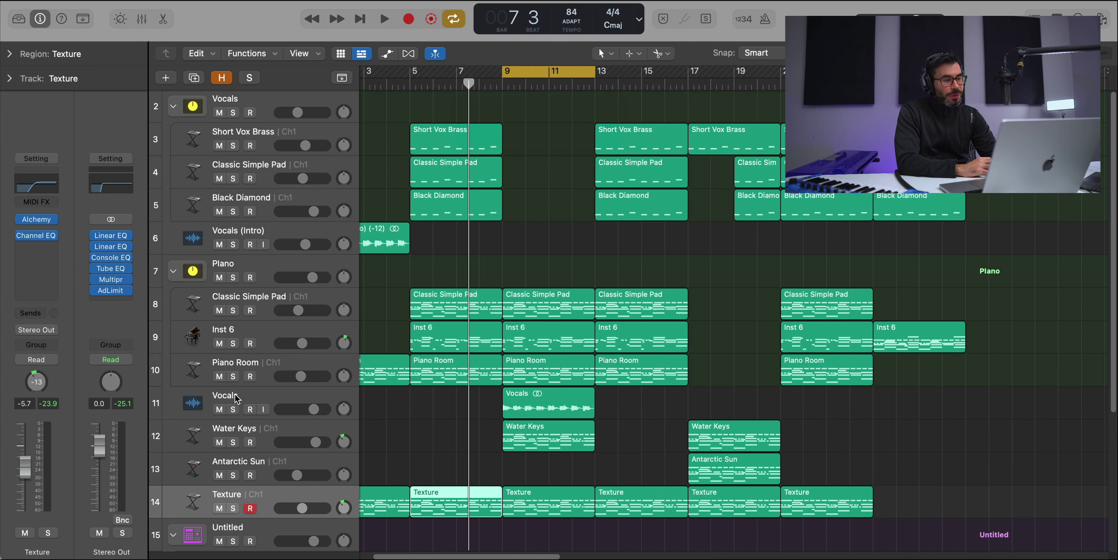
Solo the Vocals audio track below Piano Room, listen to its region, and open the second Channel EQ in its effects chain
{"action": "left_click", "coordinate": [235, 394]}
{"action": "left_click", "coordinate": [237, 410]}
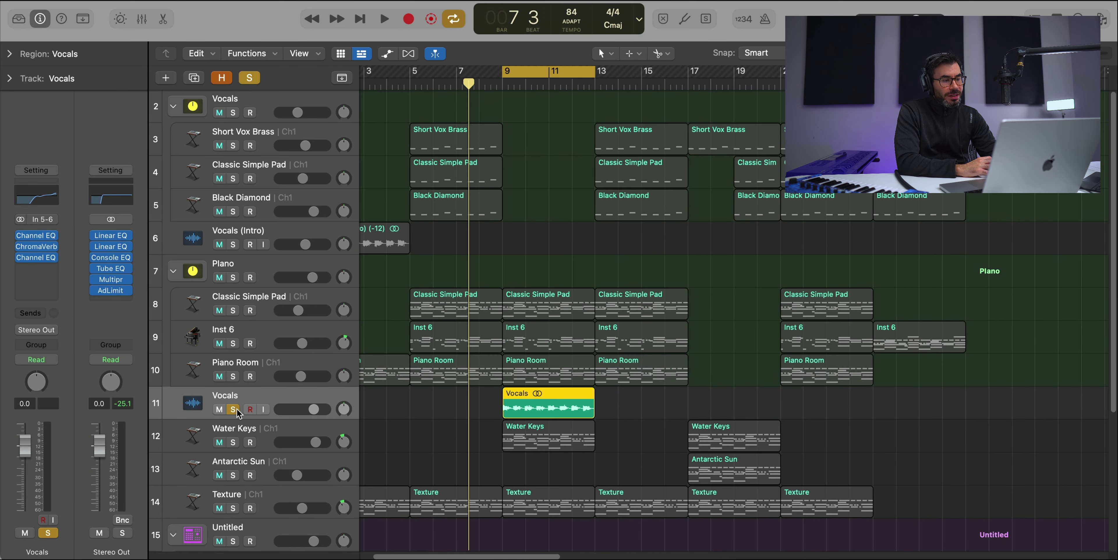
{"action": "key", "text": "space"}
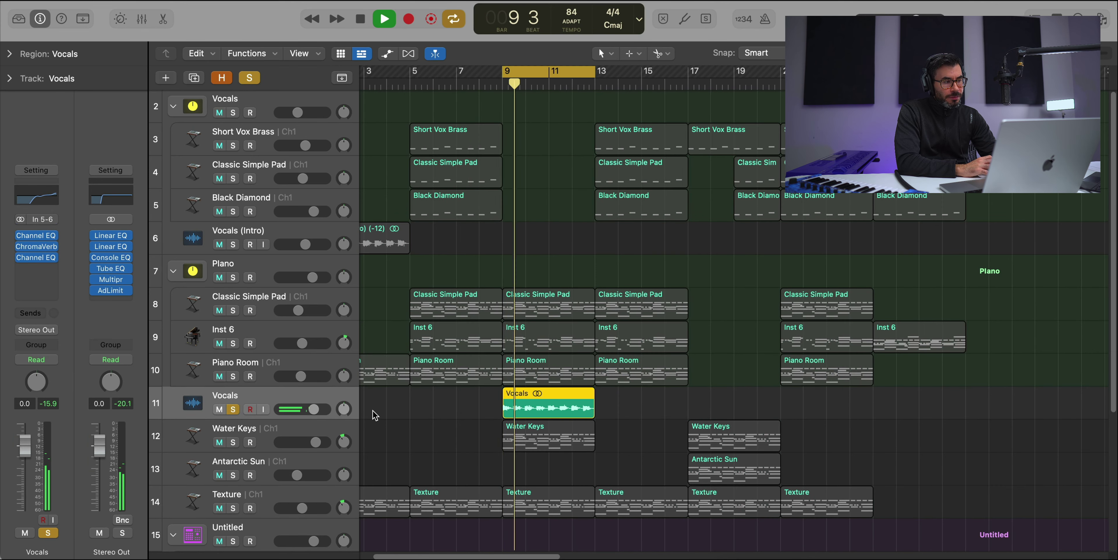
{"action": "key", "text": "space"}
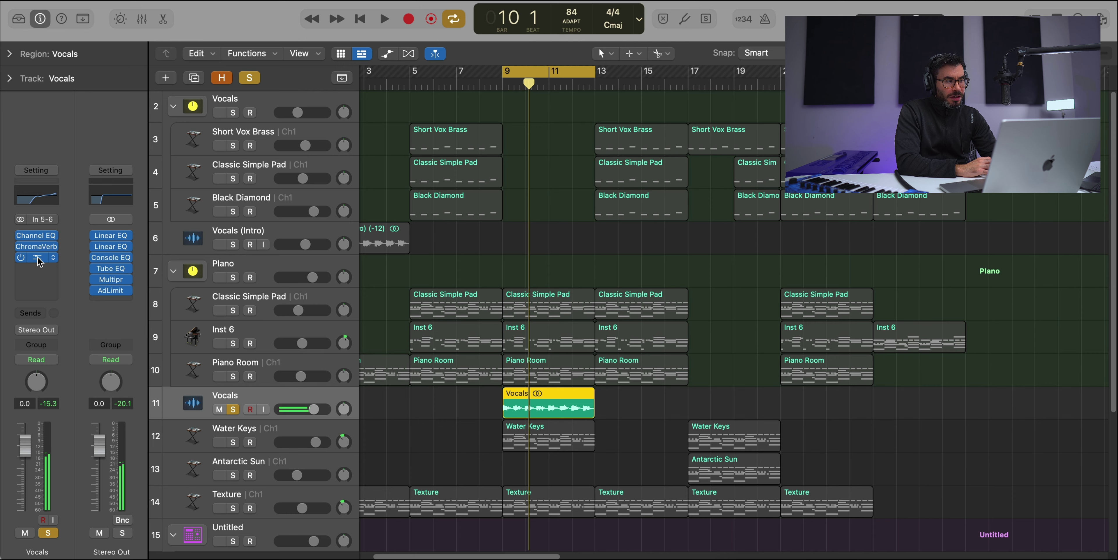
{"action": "left_click", "coordinate": [38, 260]}
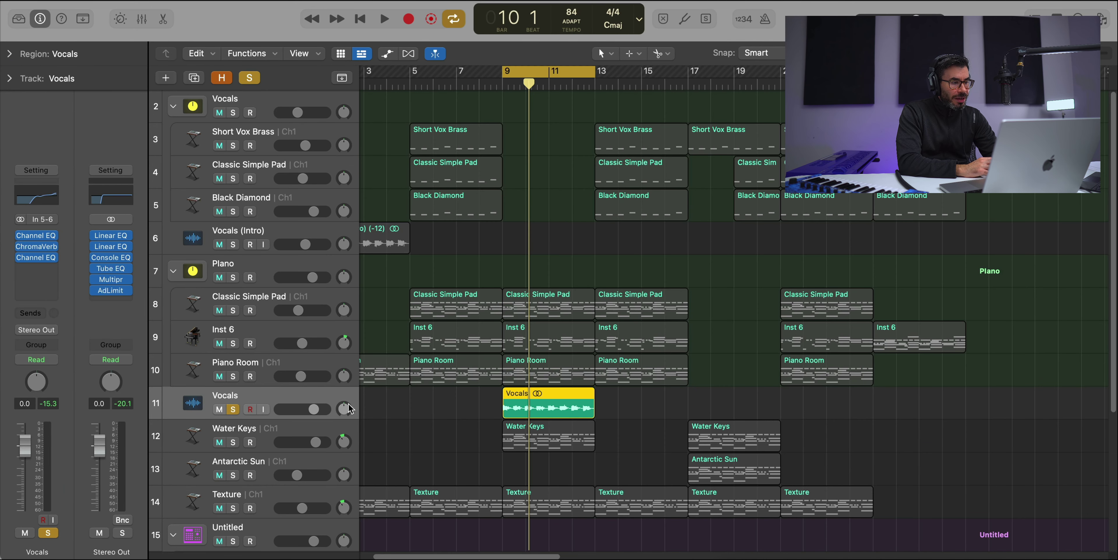
Solo only the Water Keys track, play its region at bar 9 and view its notes in the Piano Roll, stopping playback when finished
{"action": "left_click", "coordinate": [233, 442], "text": "alt"}
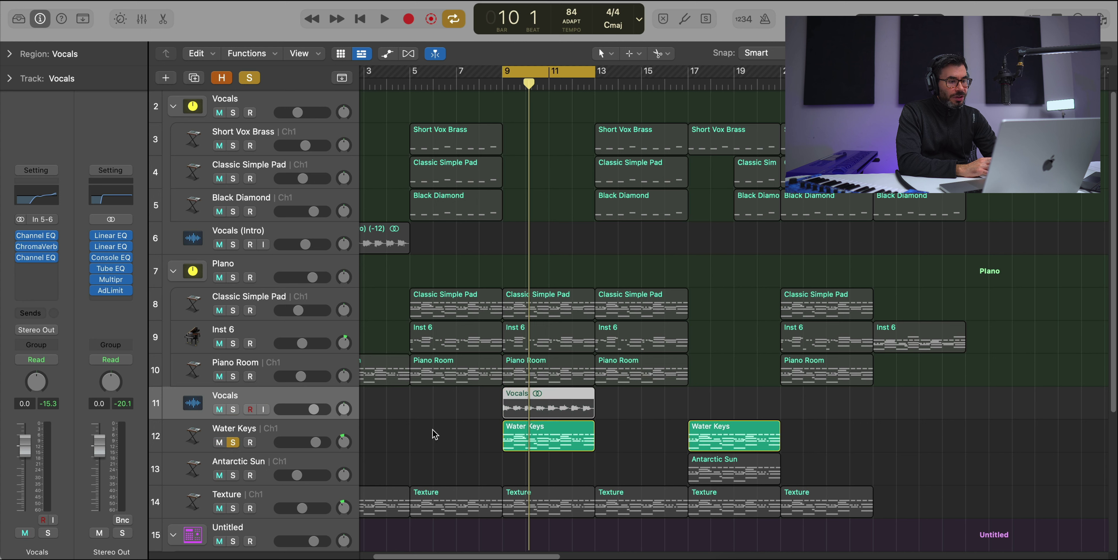
{"action": "left_click", "coordinate": [514, 440]}
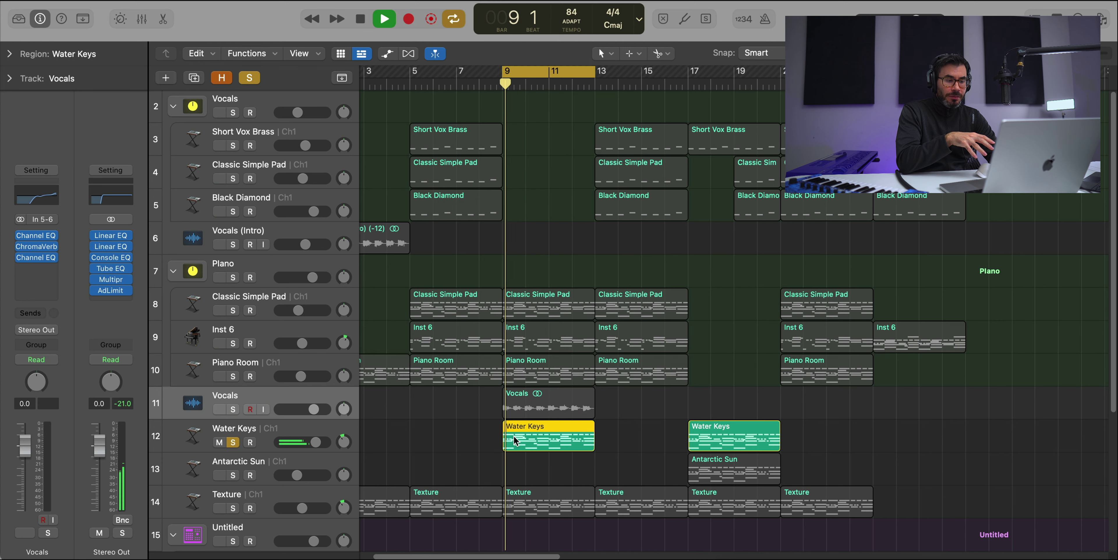
{"action": "left_click", "coordinate": [267, 430]}
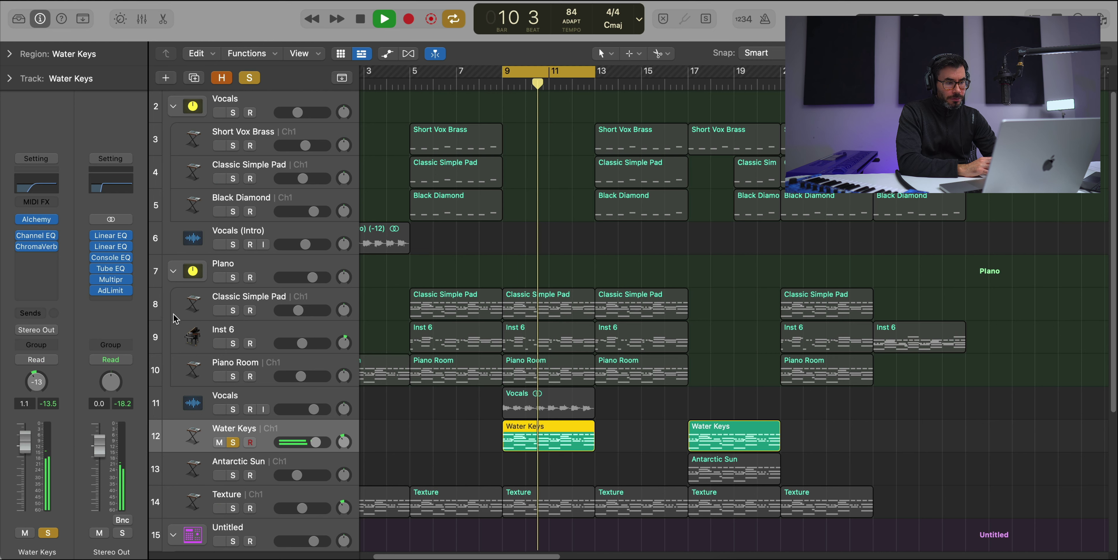
{"action": "key", "text": "p"}
{"action": "scroll", "coordinate": [716, 447], "scroll_direction": "right", "scroll_amount": 5}
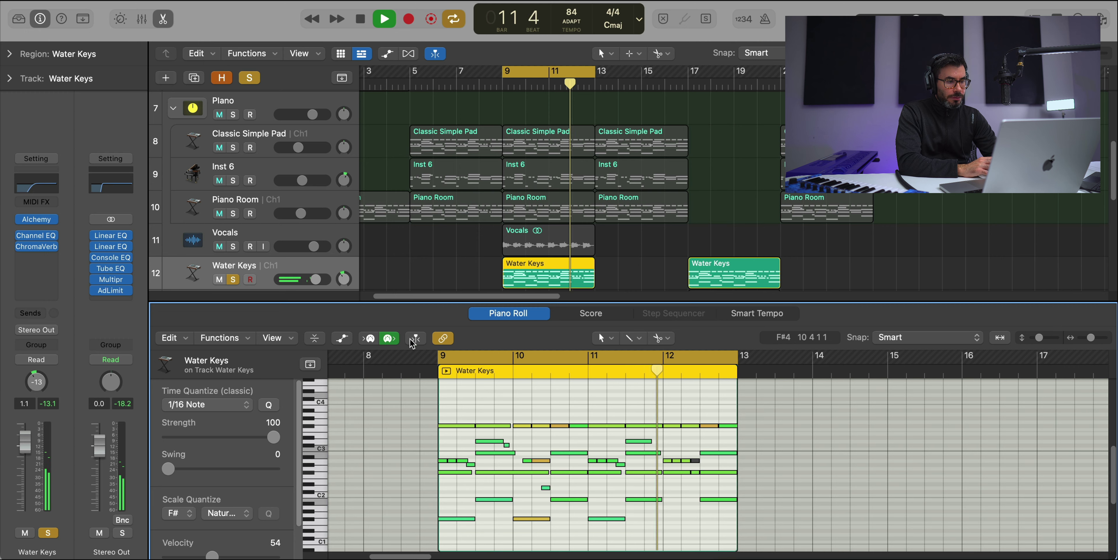
{"action": "key", "text": "space"}
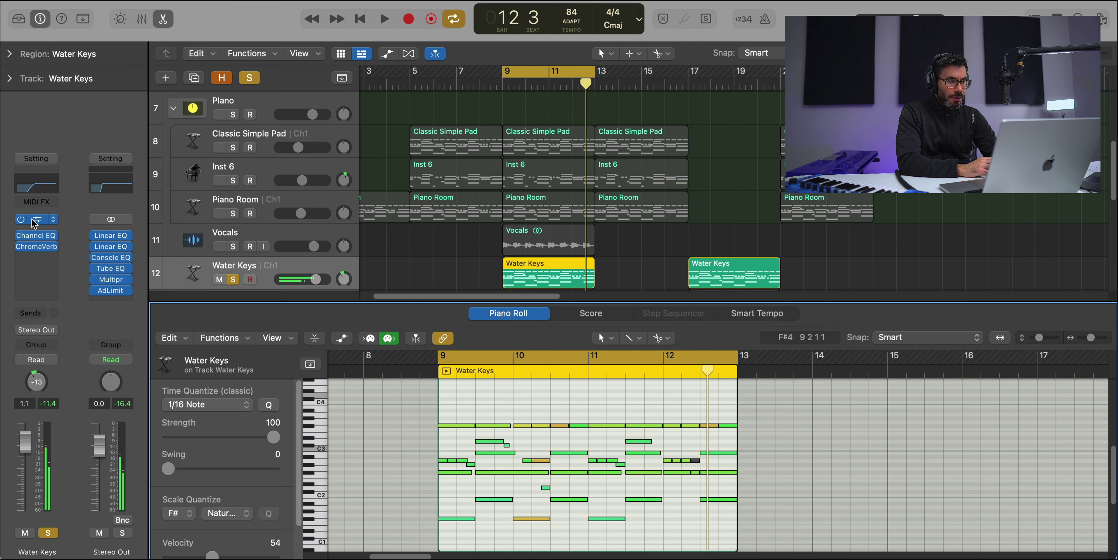
Inspect the Water Keys track's Alchemy preset in the plug-in's browser, and close both the instrument and the Piano Roll
{"action": "left_click", "coordinate": [37, 220]}
{"action": "left_click_drag", "start_coordinate": [739, 163], "coordinate": [652, 27]}
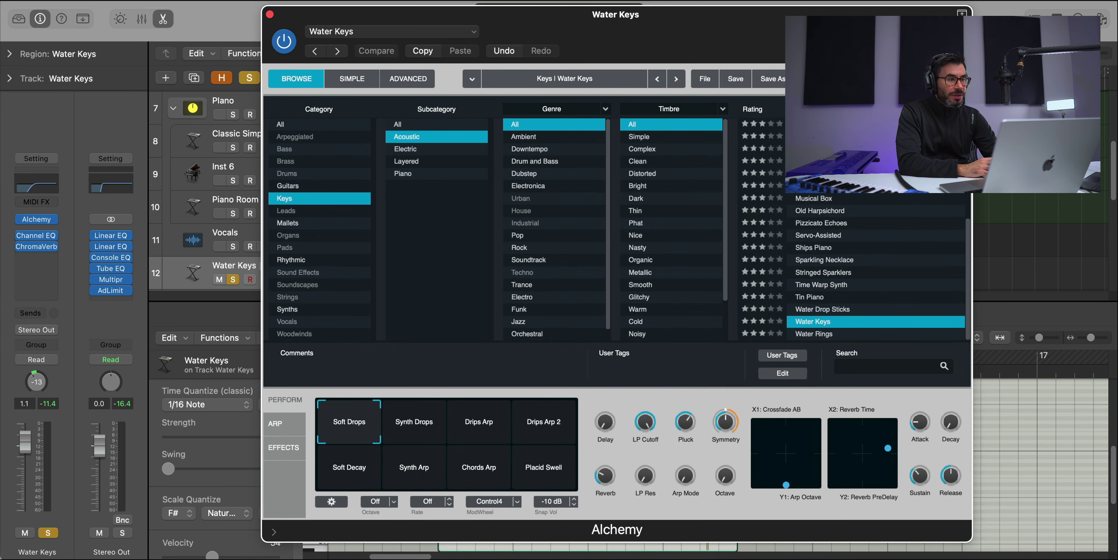
{"action": "left_click", "coordinate": [270, 14]}
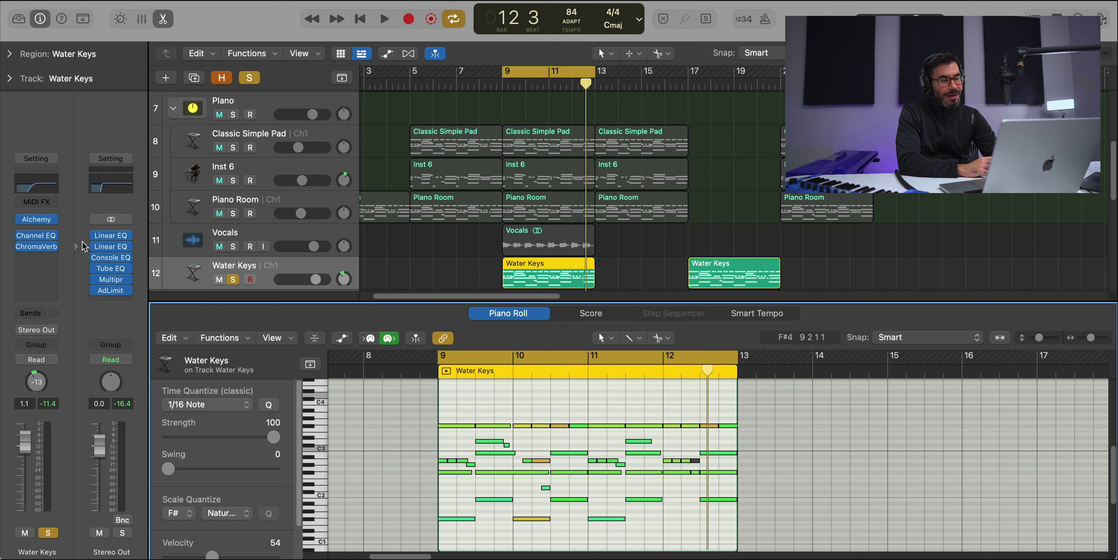
{"action": "key", "text": "e"}
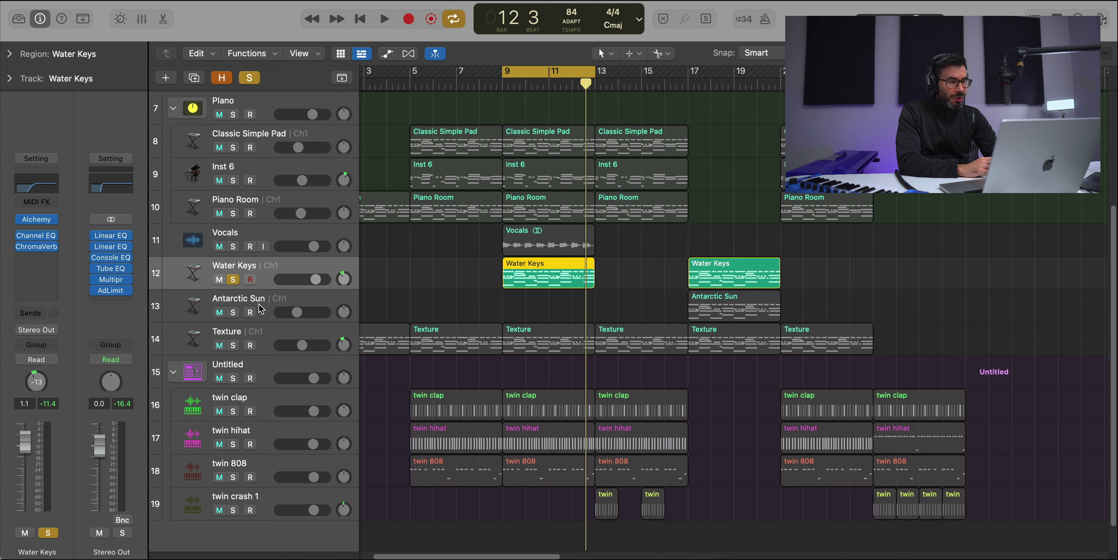
Switch the solo from Water Keys to the Antarctic Sun track and set the cycle range to its region starting at bar 17
{"action": "left_click", "coordinate": [233, 281]}
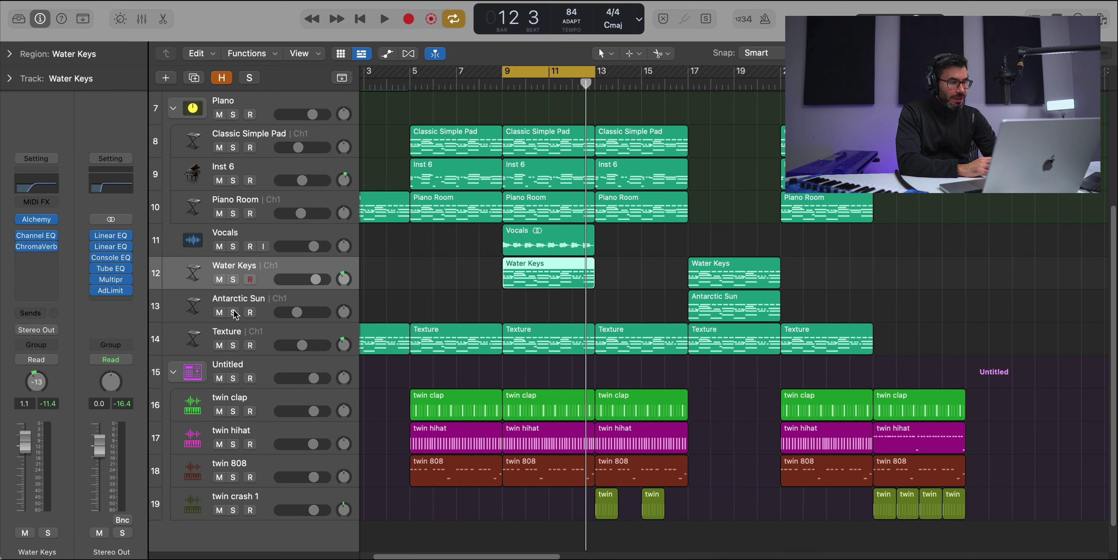
{"action": "left_click", "coordinate": [233, 312]}
{"action": "left_click", "coordinate": [744, 299]}
{"action": "key", "text": "super+u"}
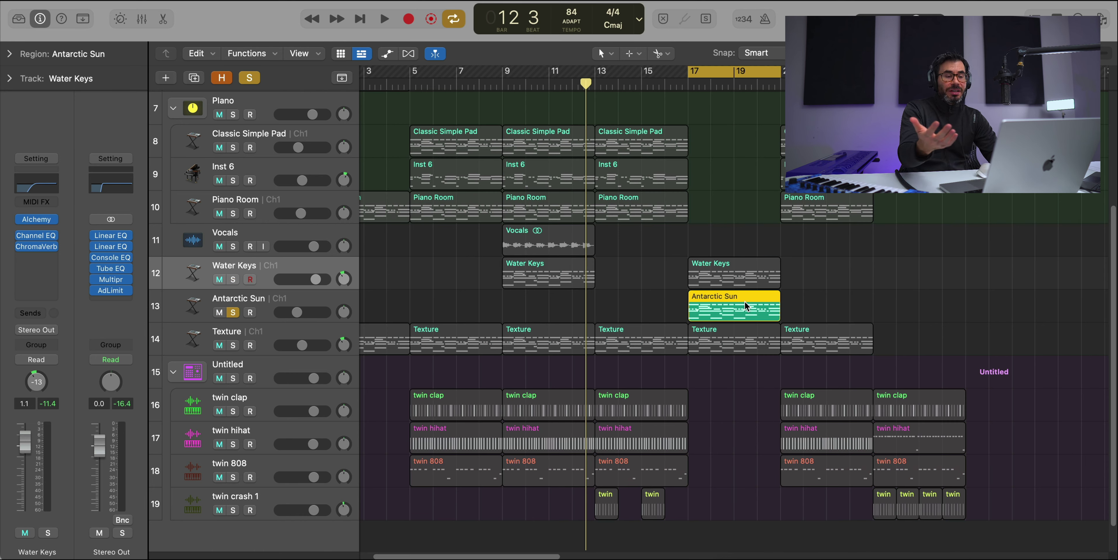